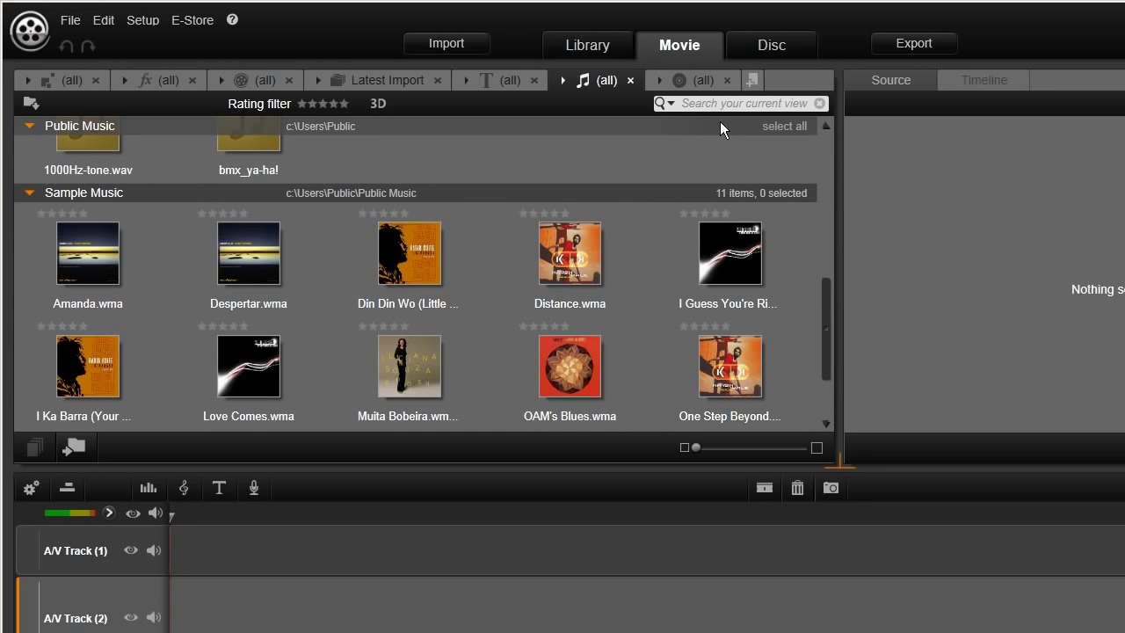
Place the video GOPR0014.MP4 at the start of A/V Track (2) and MVI_1695.MOV directly after it.
drag(827, 309, 823, 389)
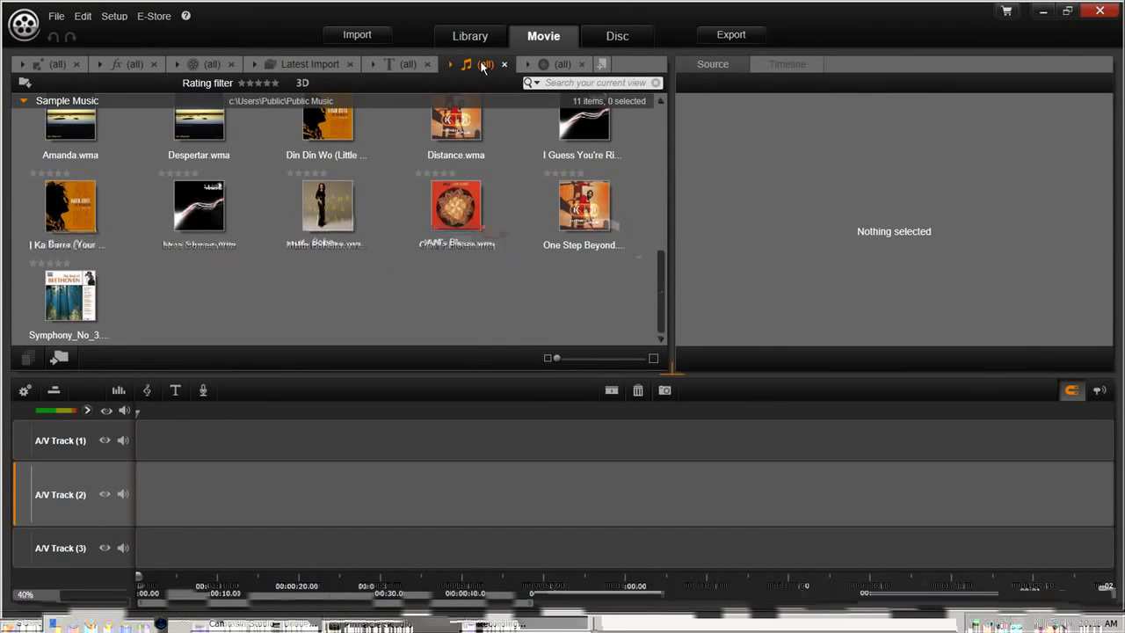
click(482, 67)
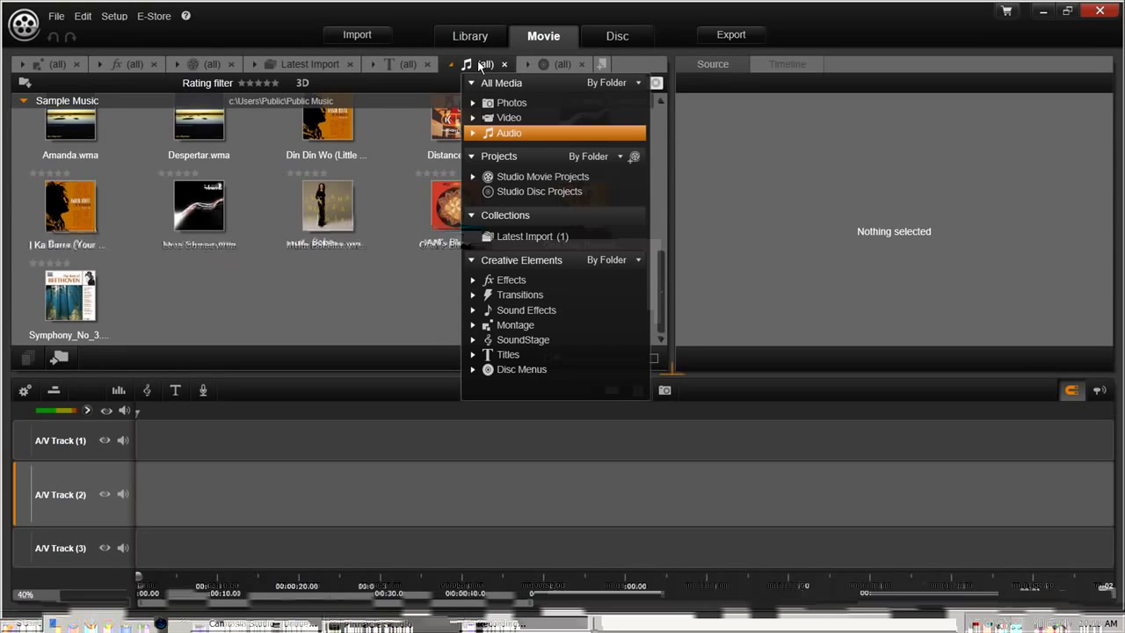
click(505, 118)
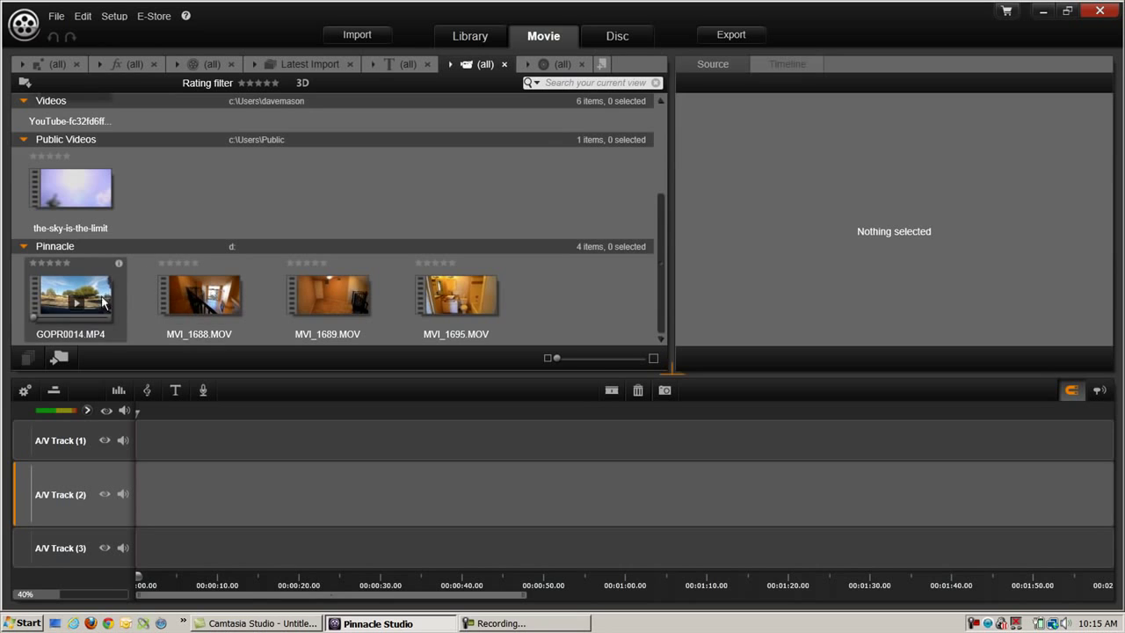
drag(69, 303, 239, 439)
drag(193, 490, 149, 492)
click(181, 354)
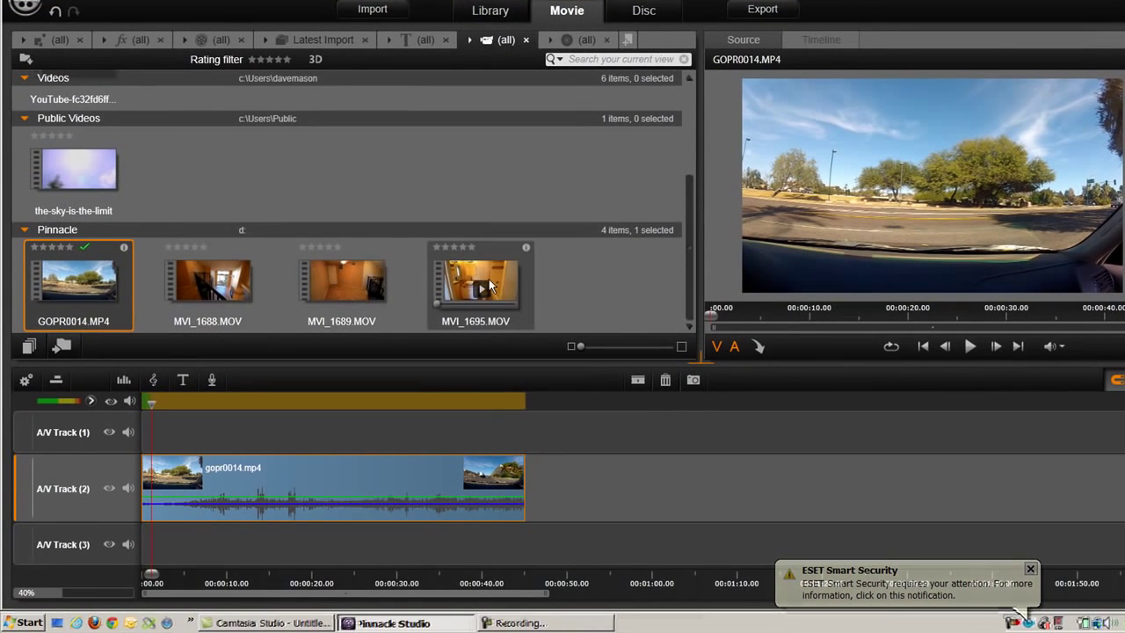
drag(494, 271, 538, 490)
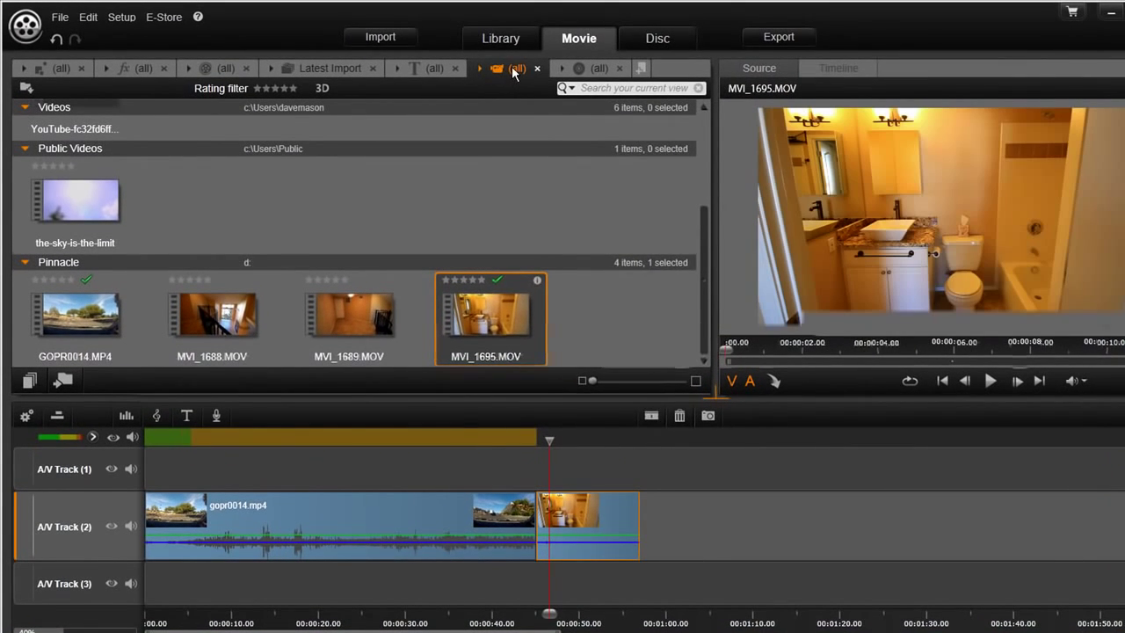
Add the photo bumper.jpg from the Pictures folder to A/V Track (2), directly after the bathroom clip.
click(514, 71)
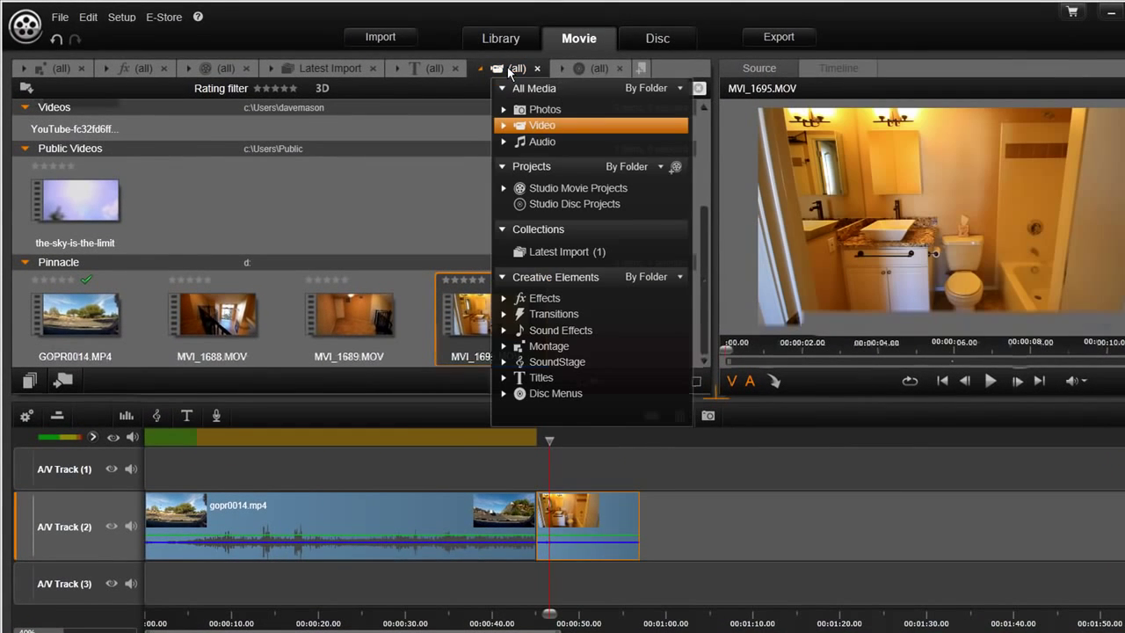
click(542, 110)
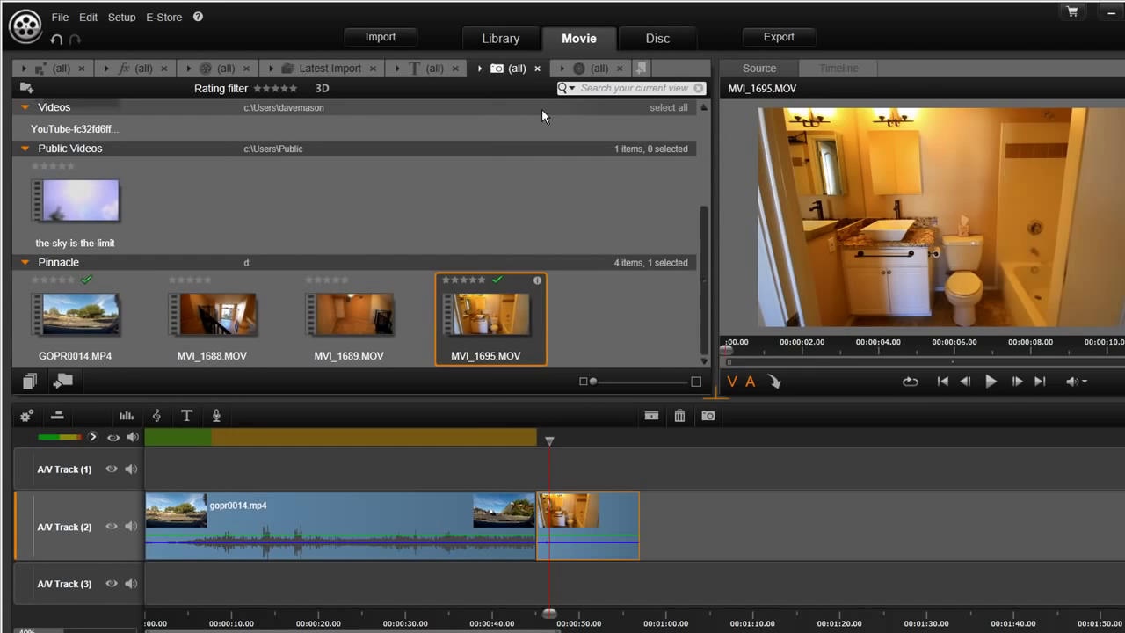
scroll(351, 290, down, 1)
scroll(370, 255, down, 5)
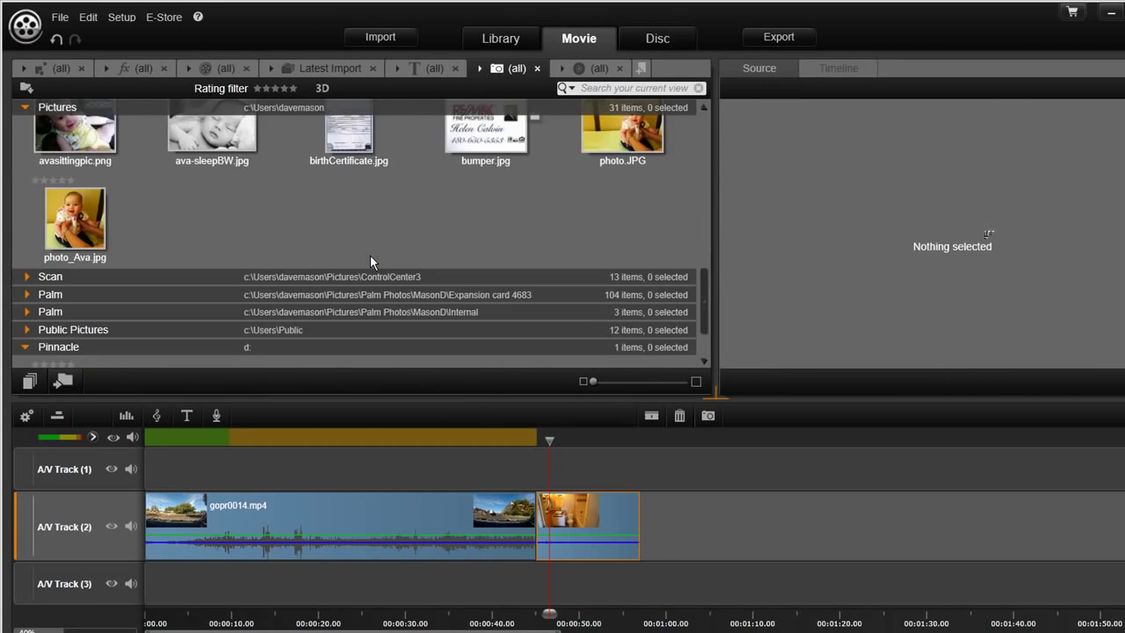
scroll(402, 156, up, 2)
scroll(402, 164, down, 1)
drag(448, 193, 575, 262)
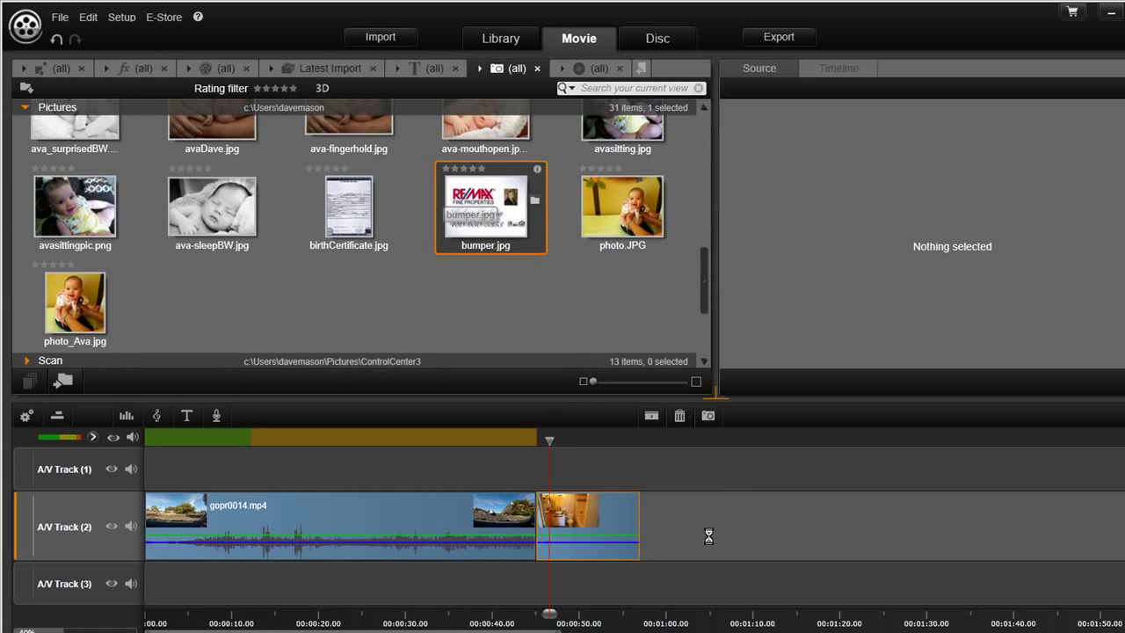
drag(708, 535, 652, 531)
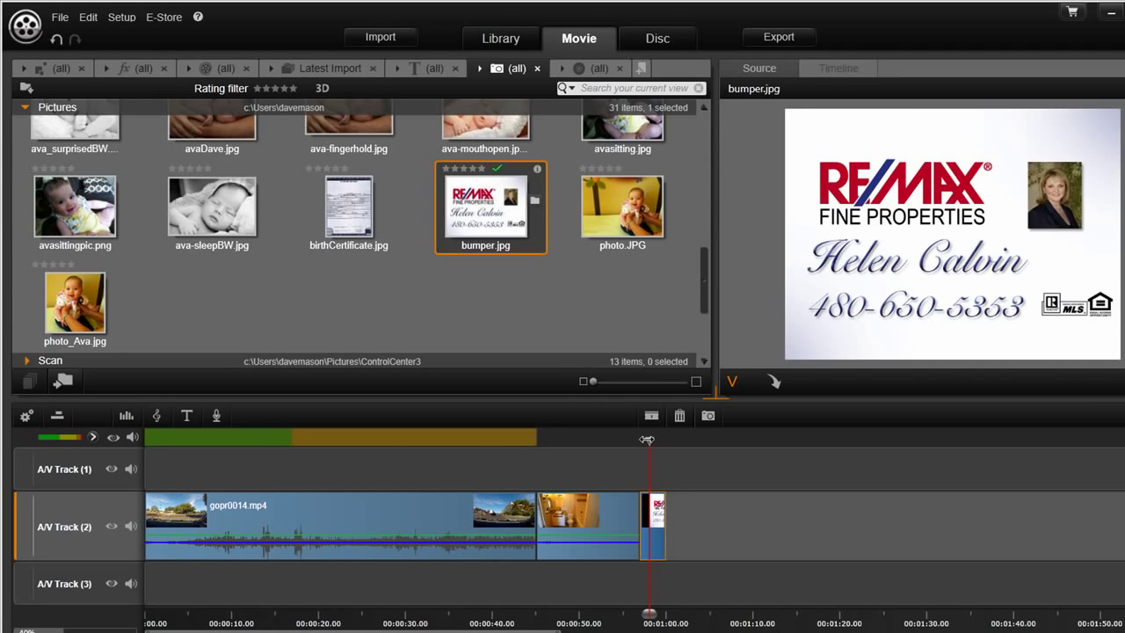
Scrub from the movie's start to late in the gopr0014.mp4 clip and play the timeline from there.
drag(646, 439, 140, 439)
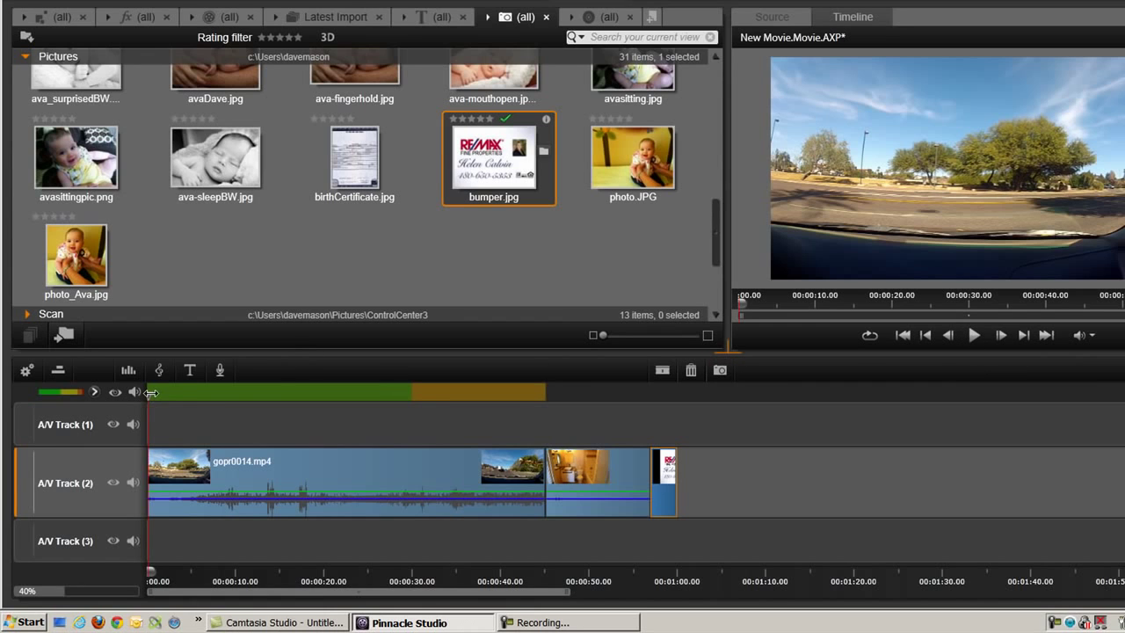
drag(151, 393, 465, 396)
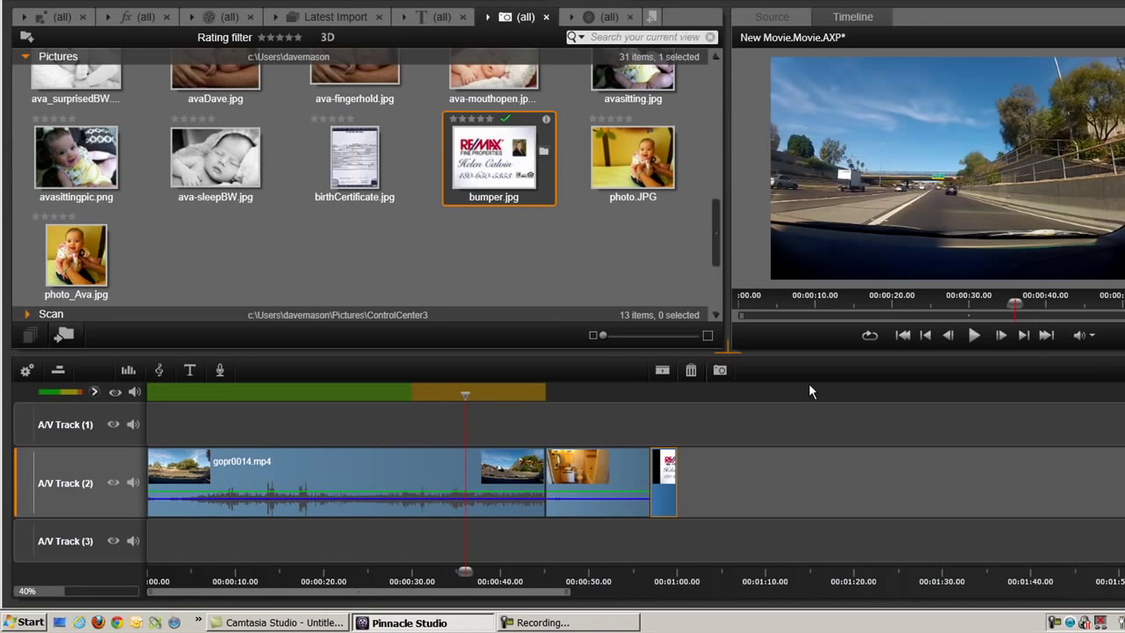
click(975, 337)
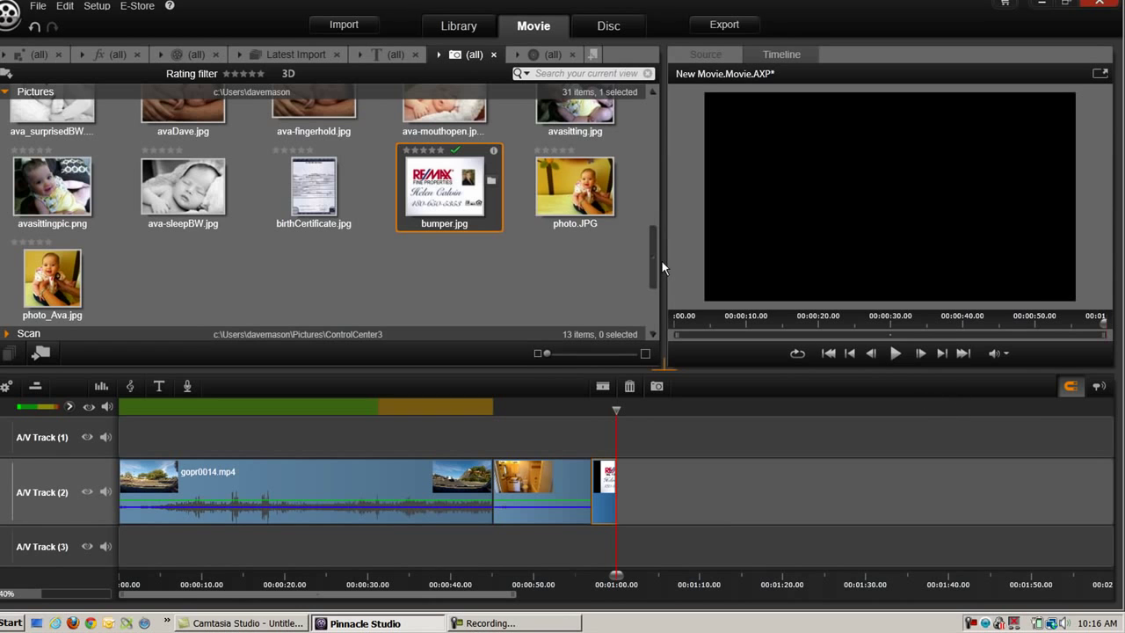
Add the 50s Modern montage template "1 - Opening" to A/V Track (2), directly after the bumper.jpg clip.
drag(654, 264, 650, 110)
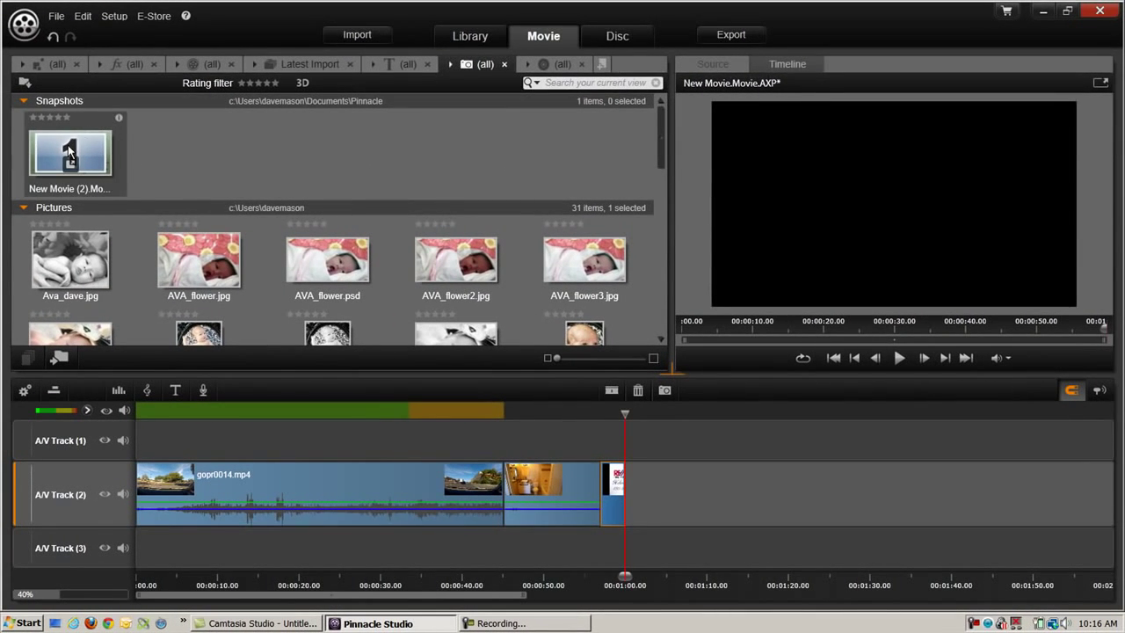
click(57, 64)
scroll(360, 274, down, 5)
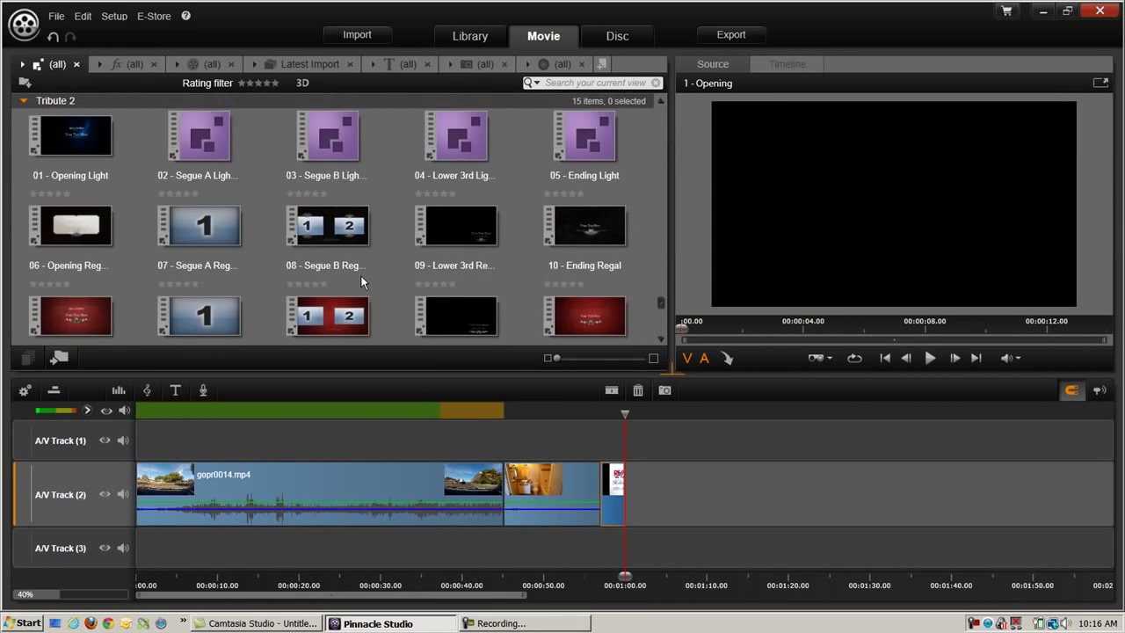
scroll(361, 282, down, 5)
drag(655, 282, 662, 98)
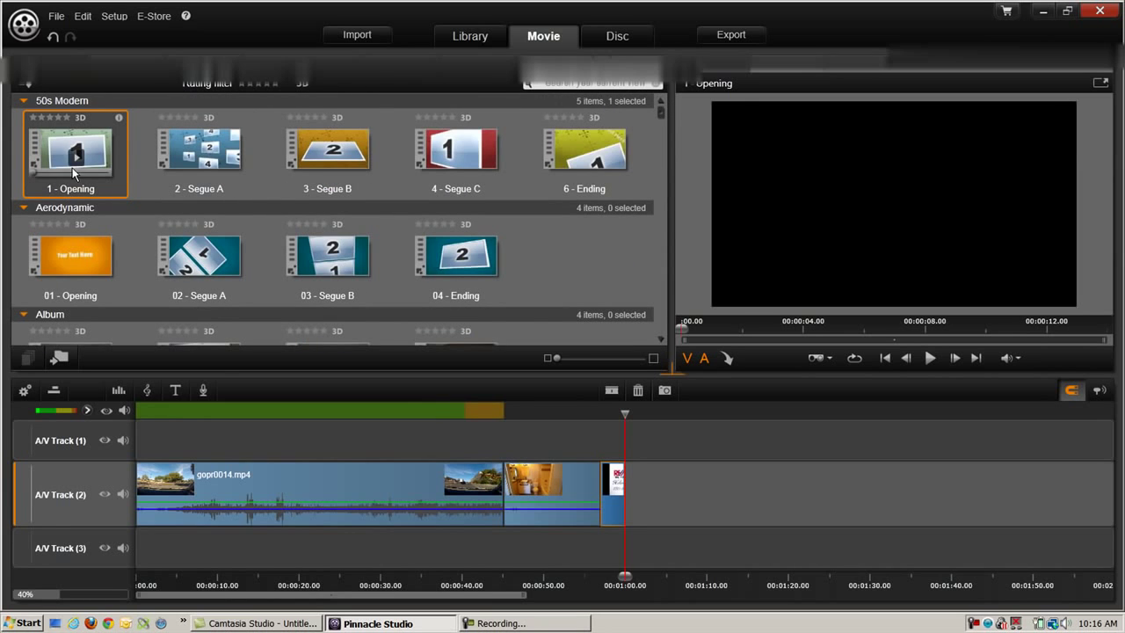
drag(63, 156, 627, 479)
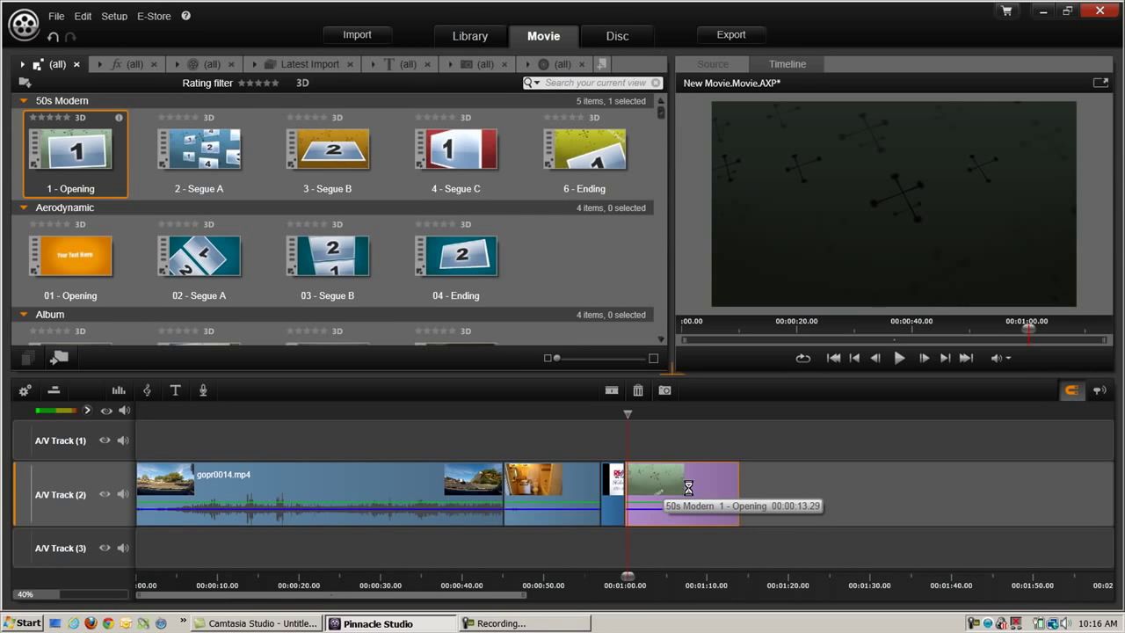
Open the montage clip for editing and set Text 1 to "Thank for coming by" and Text 2 to the presenter's full name.
double_click(688, 486)
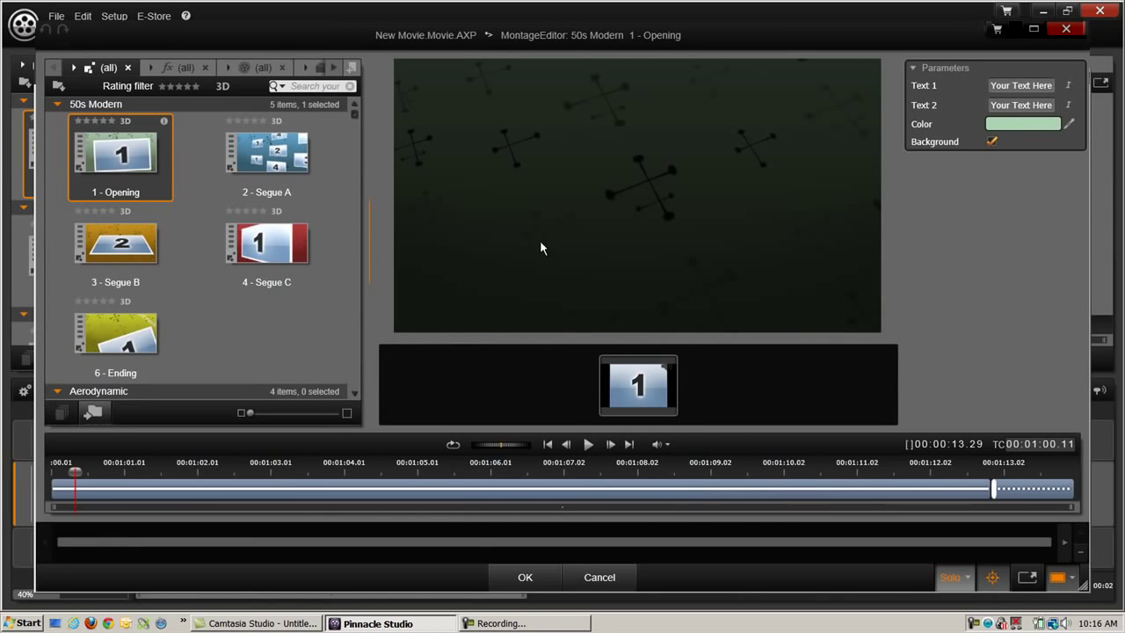
click(1002, 85)
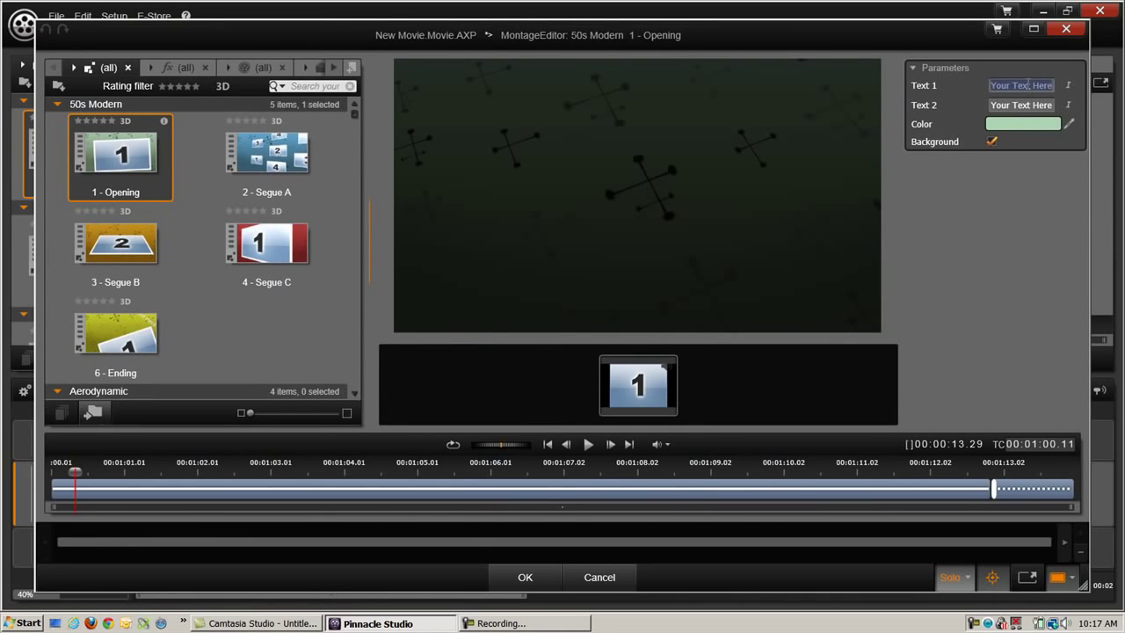
text(Thank for comin)
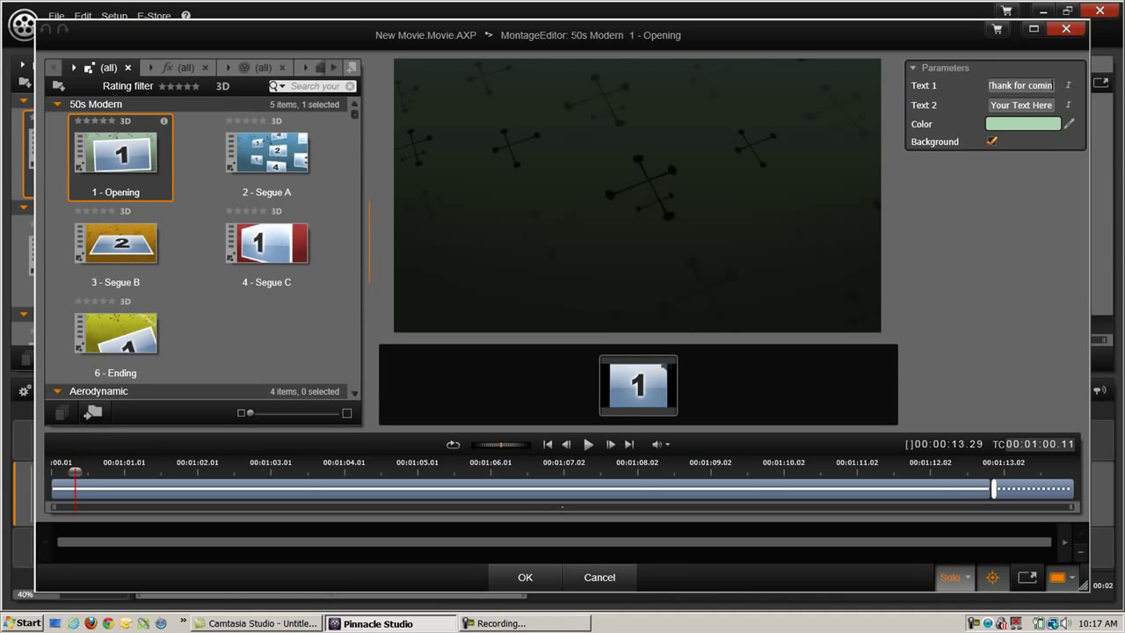
text(g by)
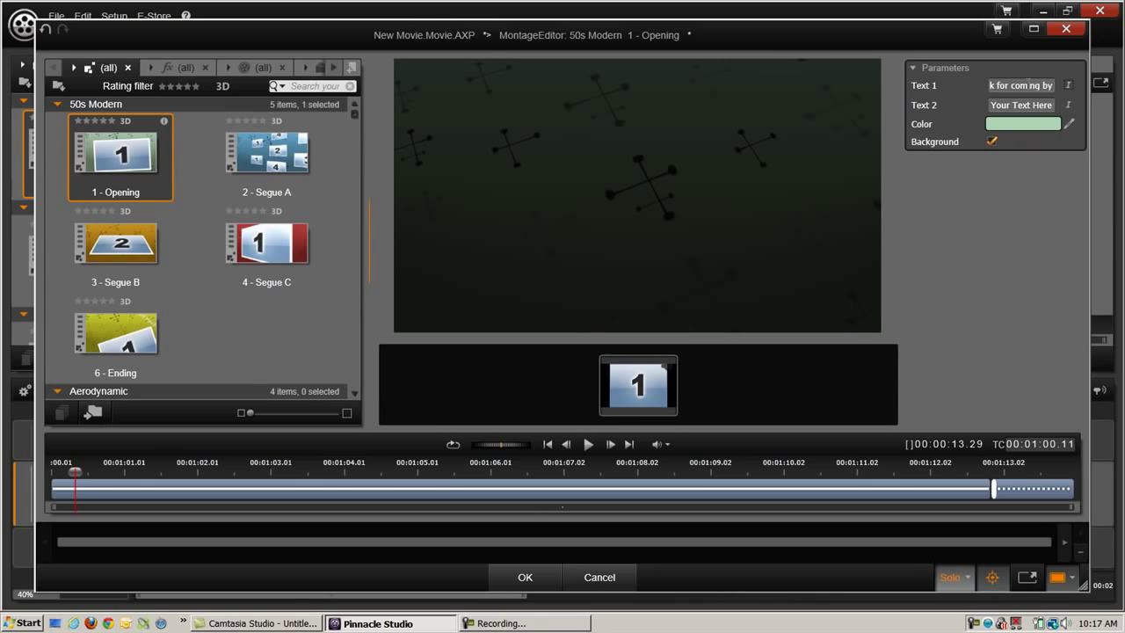
click(1017, 104)
text(Dave Mason)
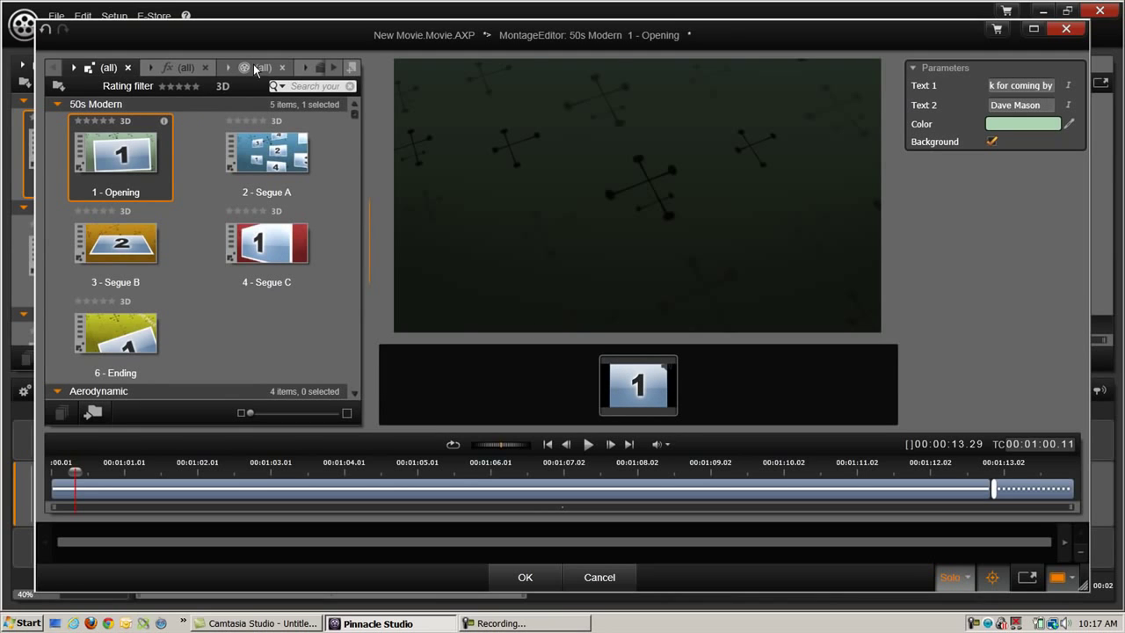
Fill the montage's image slot with ava_laydown.jpg, apply the changes, and return the playhead to just before the montage for a preview.
click(335, 67)
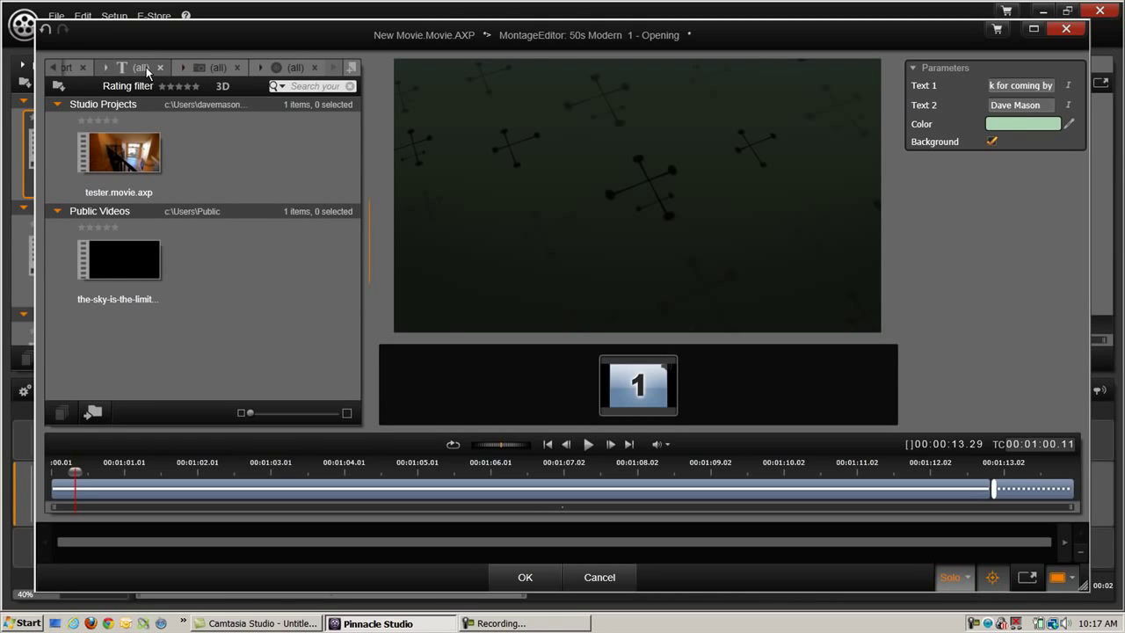
click(145, 67)
click(197, 68)
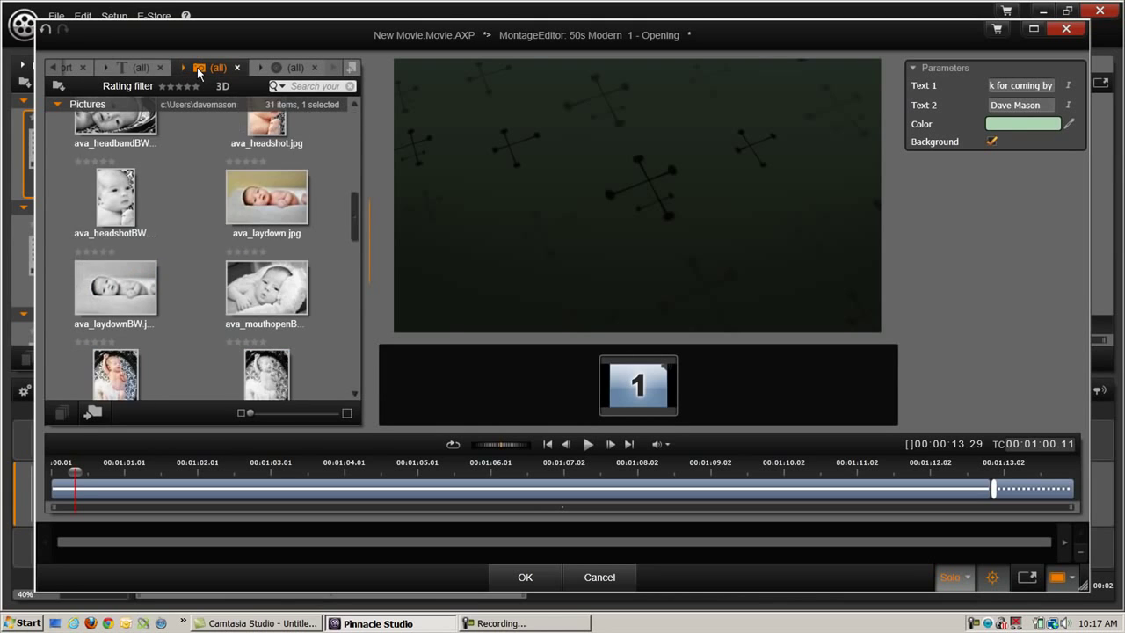
drag(366, 204, 633, 380)
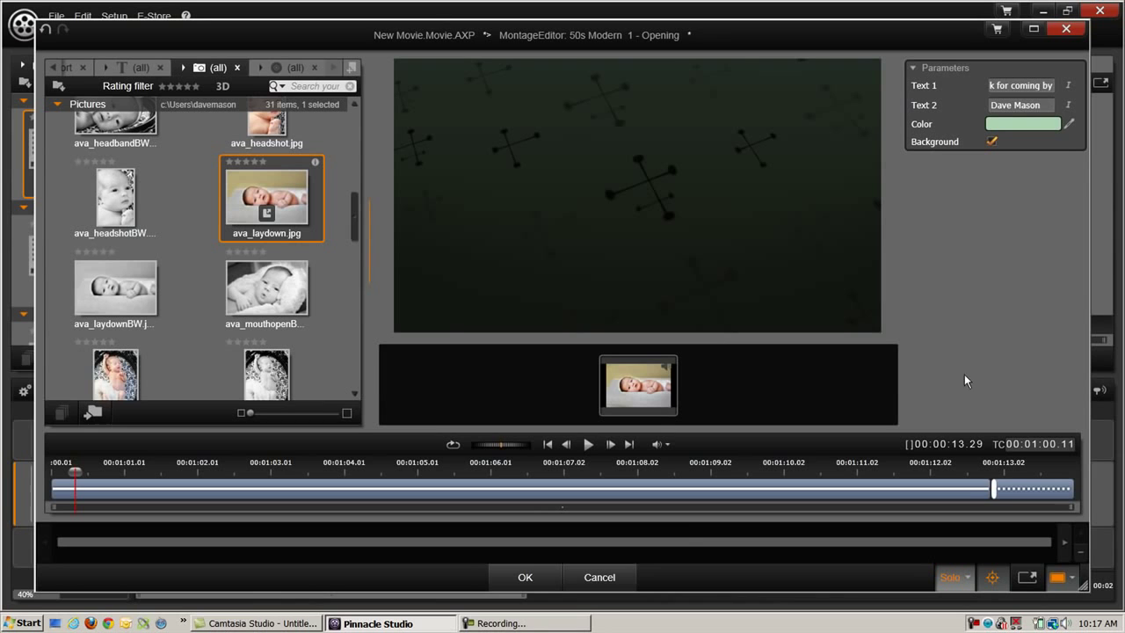
click(522, 577)
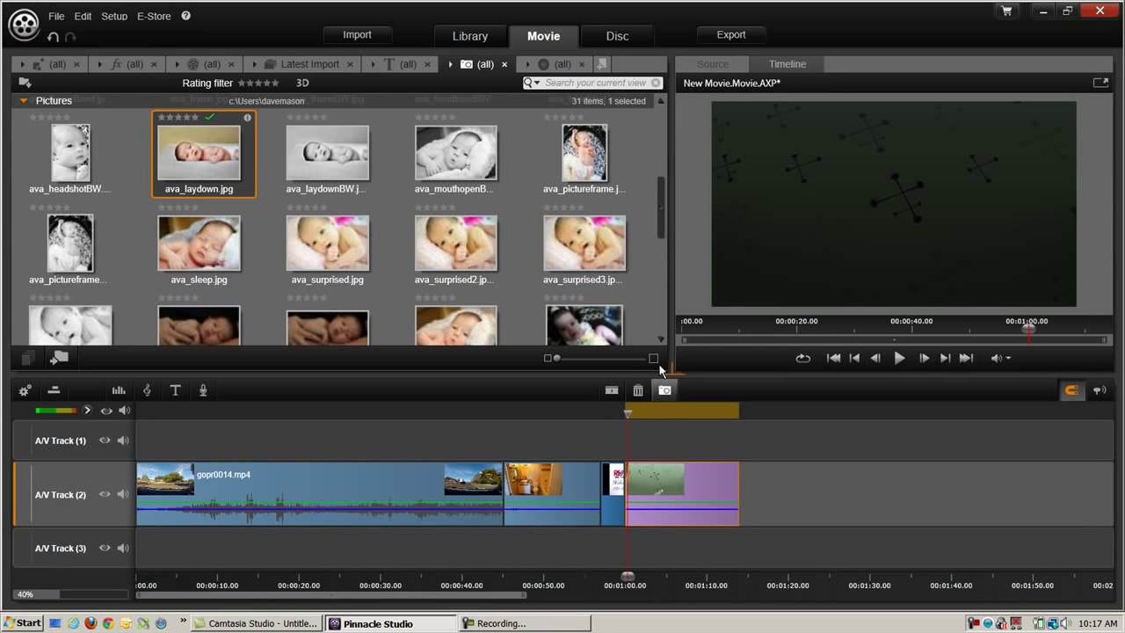
drag(630, 411, 615, 416)
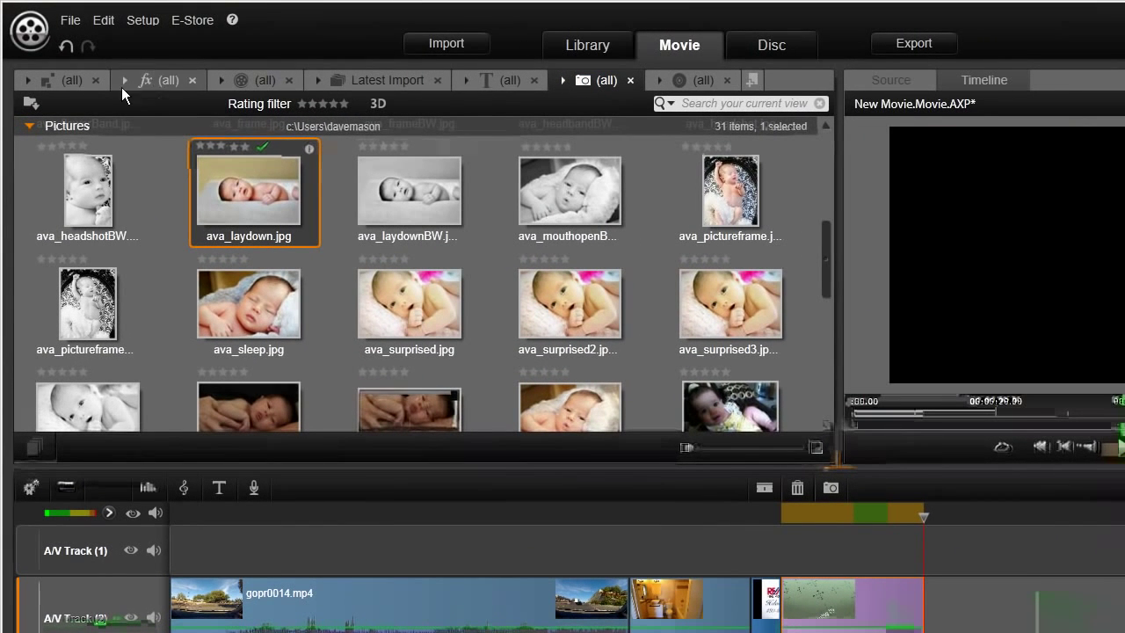
Browse the montage templates from Video Transitions back up to 50s Modern to examine the available themes.
click(79, 80)
scroll(303, 260, up, 10)
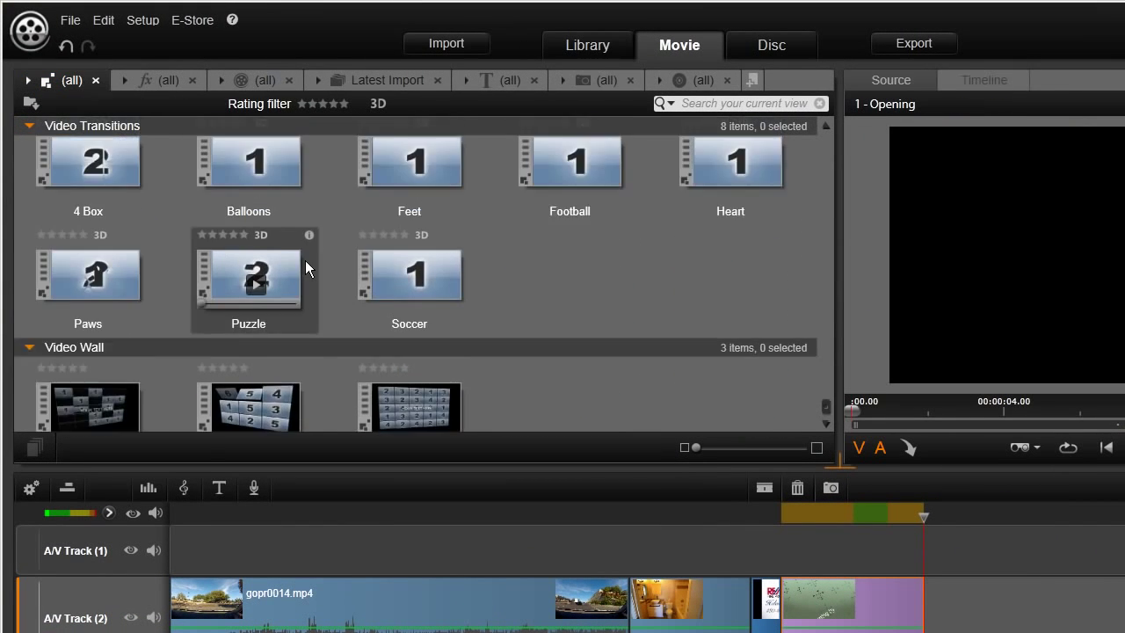
scroll(301, 260, up, 10)
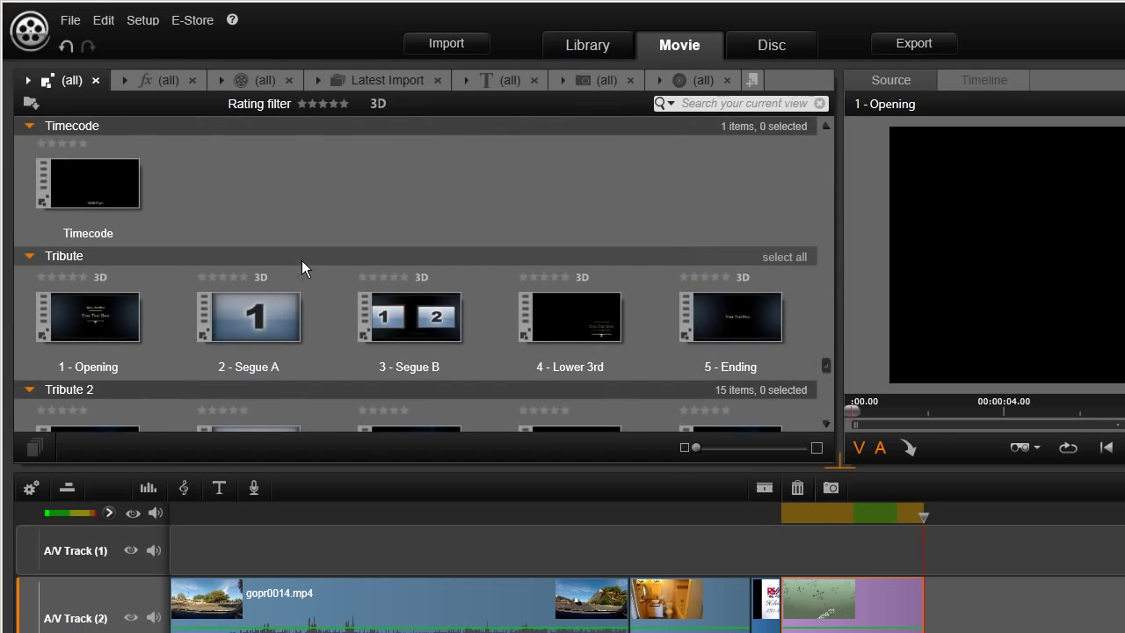
scroll(301, 260, up, 15)
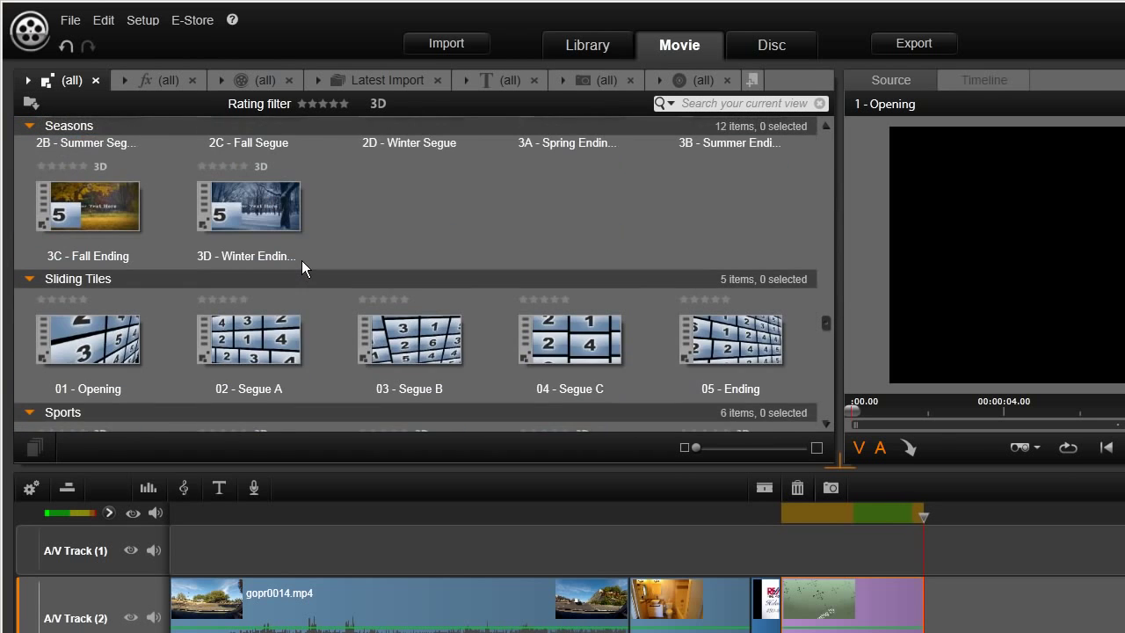
scroll(301, 260, up, 15)
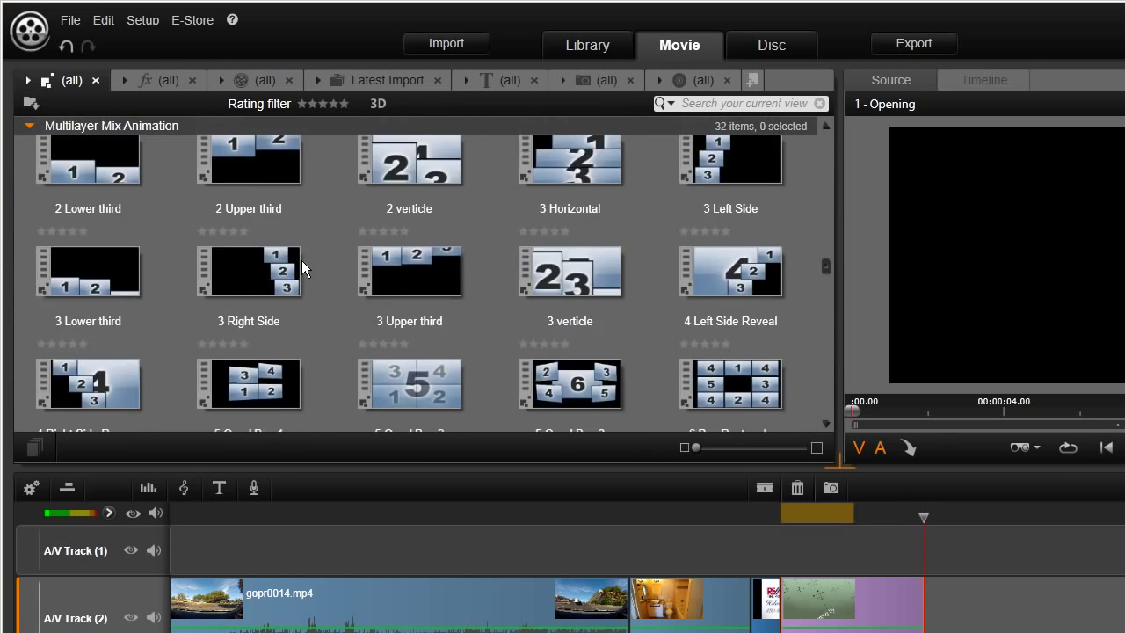
scroll(302, 260, up, 15)
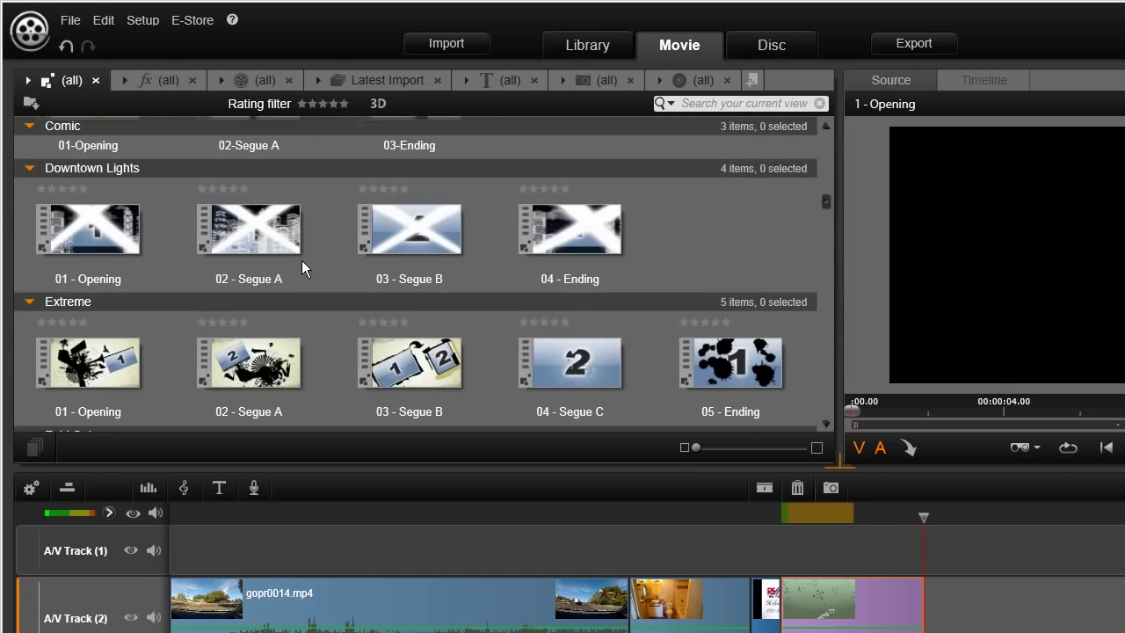
scroll(301, 260, up, 10)
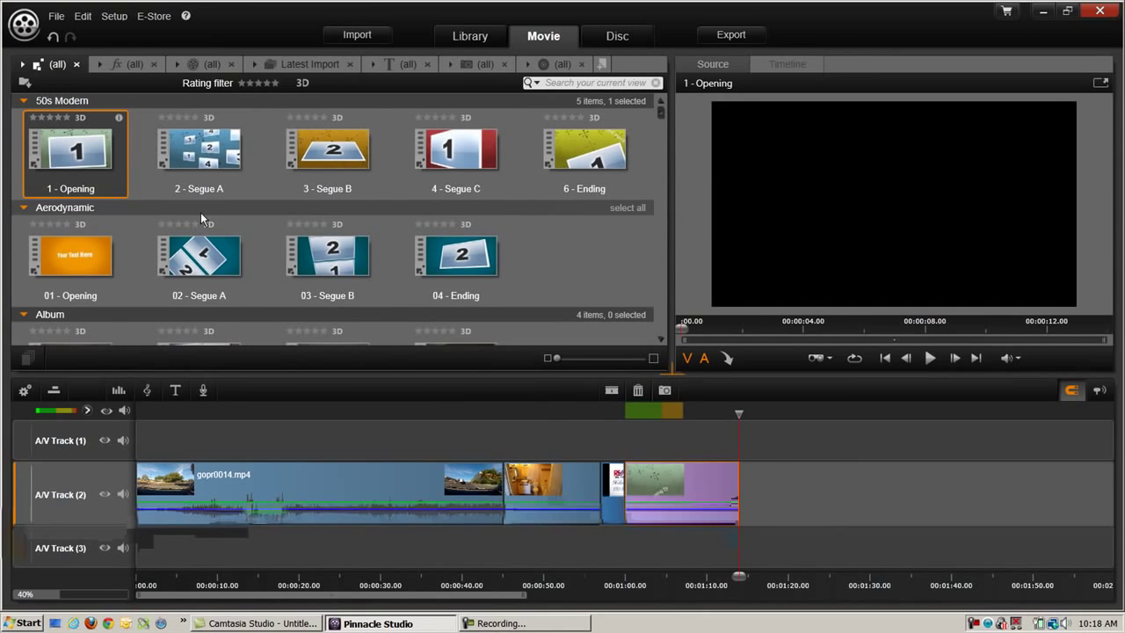
mouse_move(256, 204)
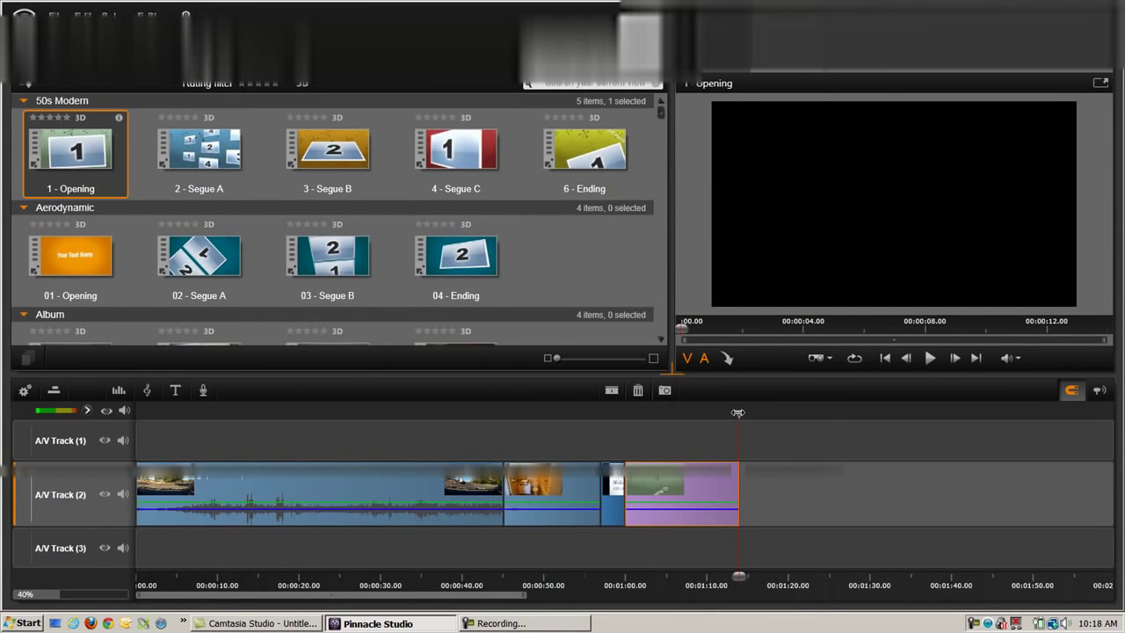
Move the playhead back onto the bumper.jpg clip, just before the montage.
drag(738, 412, 617, 413)
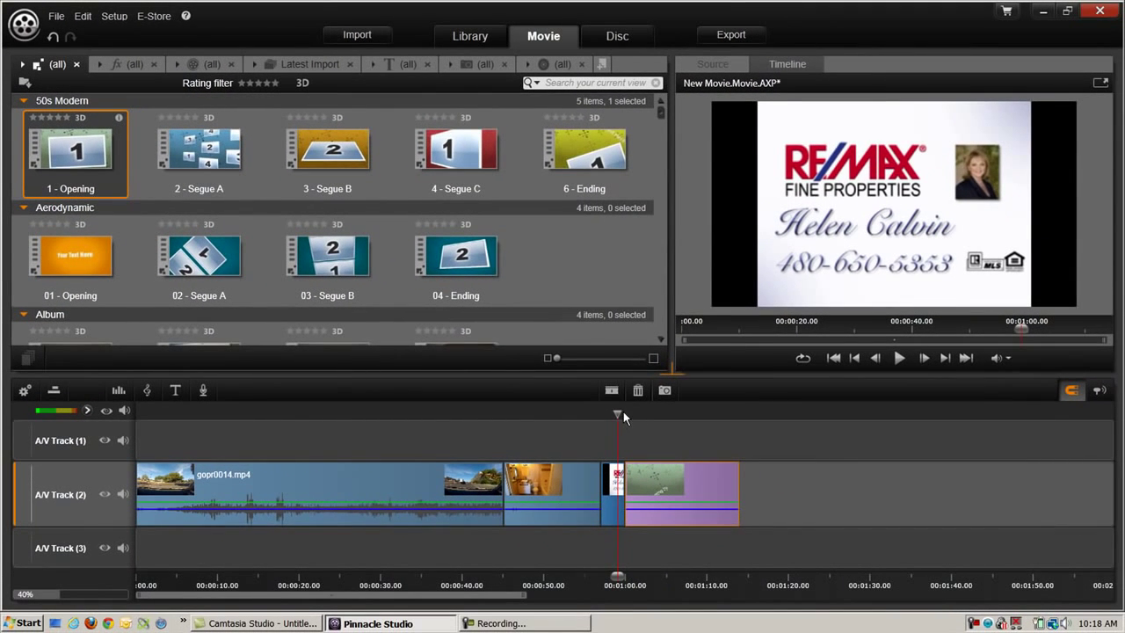
Split gopr0014.mp4 at about 18 seconds on the timeline and delete the part after the cut.
drag(623, 417, 282, 431)
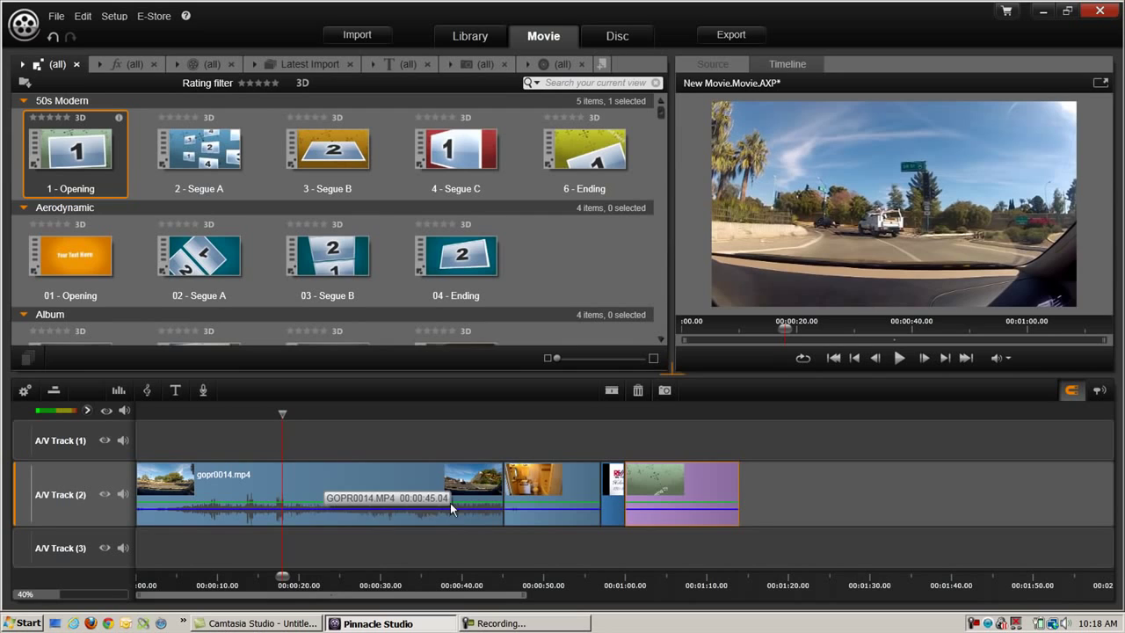
click(612, 392)
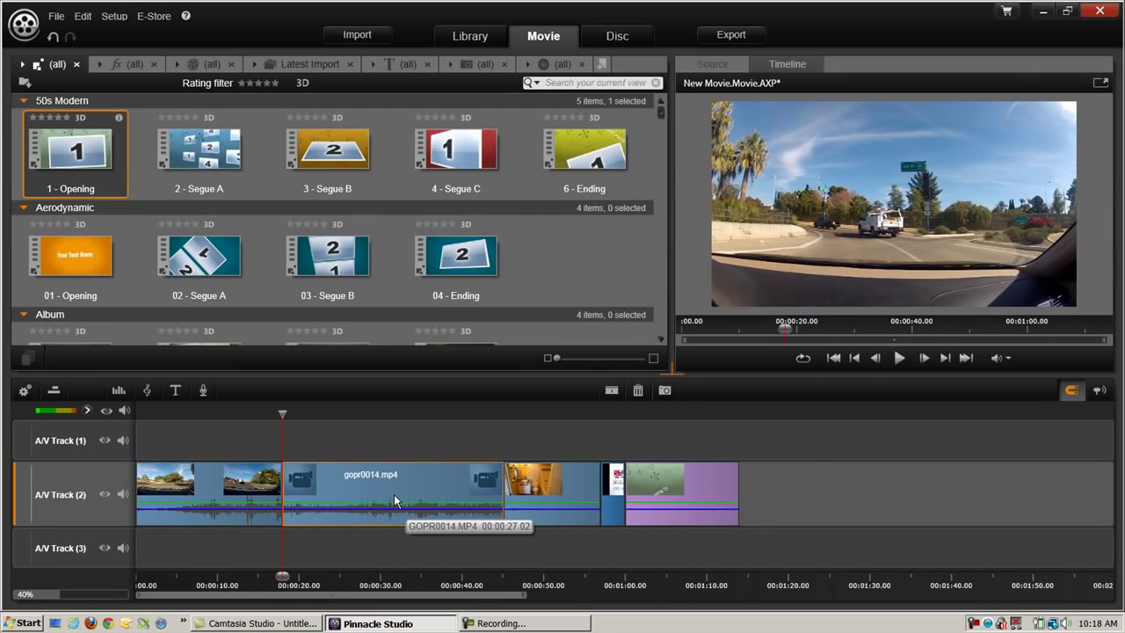
key(Delete)
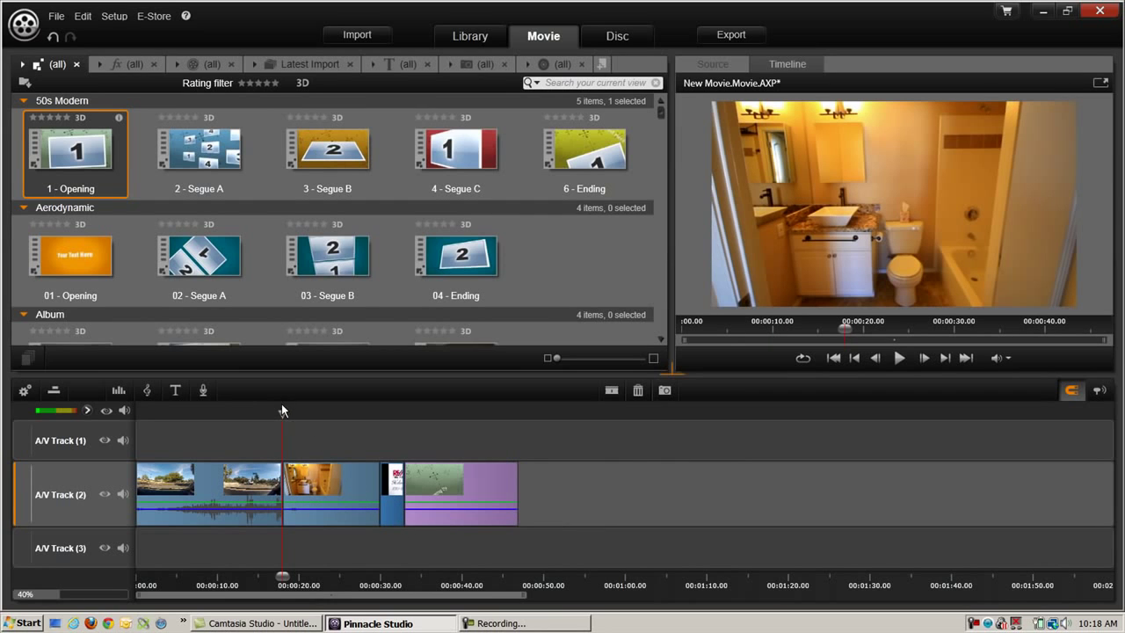
Split the bathroom clip MVI_1695.MOV at about 26 seconds on the timeline and delete its remaining tail.
drag(283, 412, 352, 409)
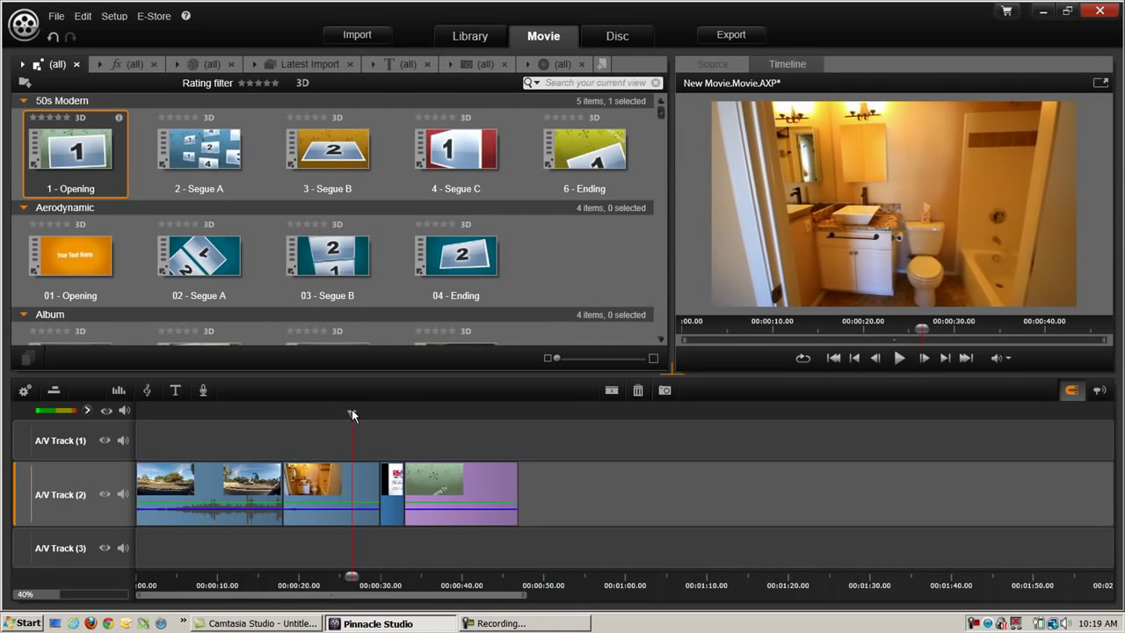
click(612, 391)
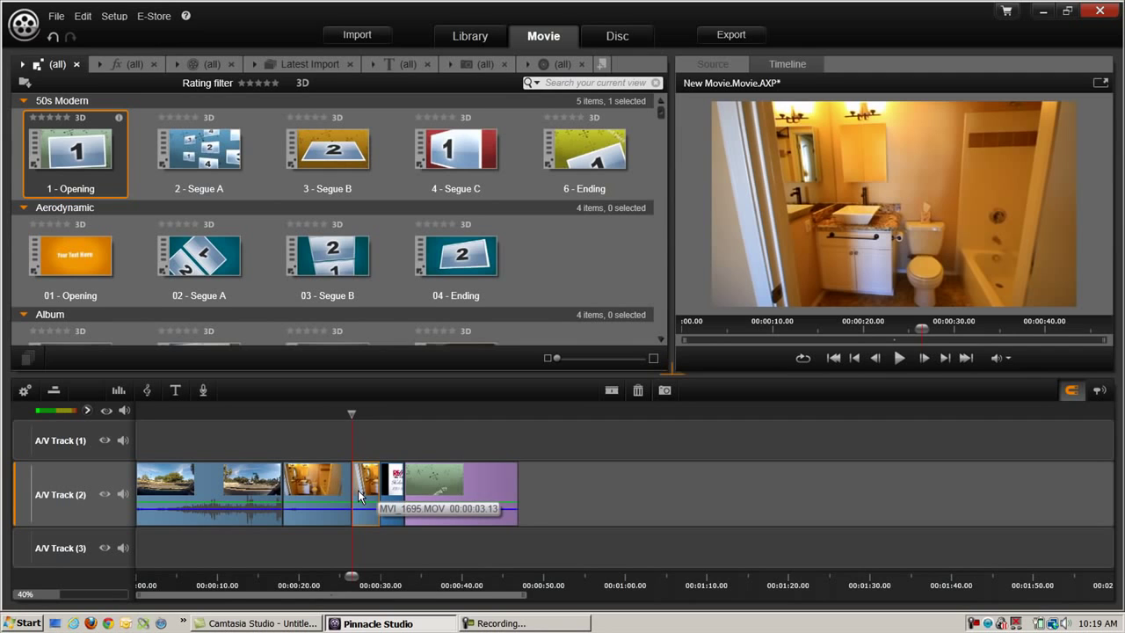
key(Delete)
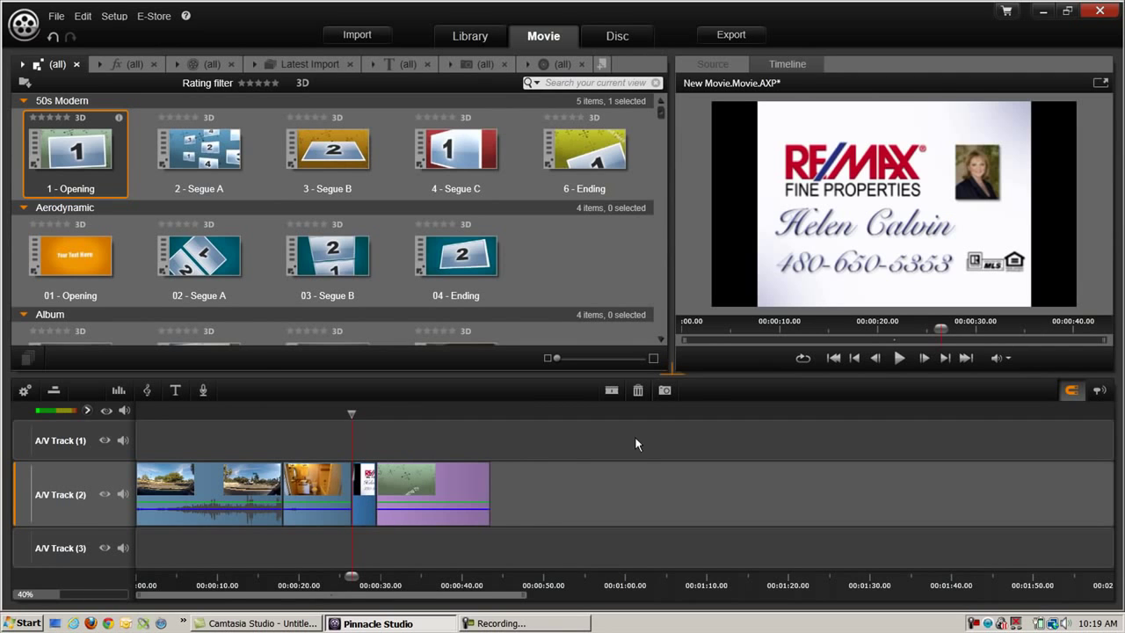
Play the movie from late in the driving clip through the bathroom clip to check the shortened cuts.
drag(343, 417, 258, 436)
key(space)
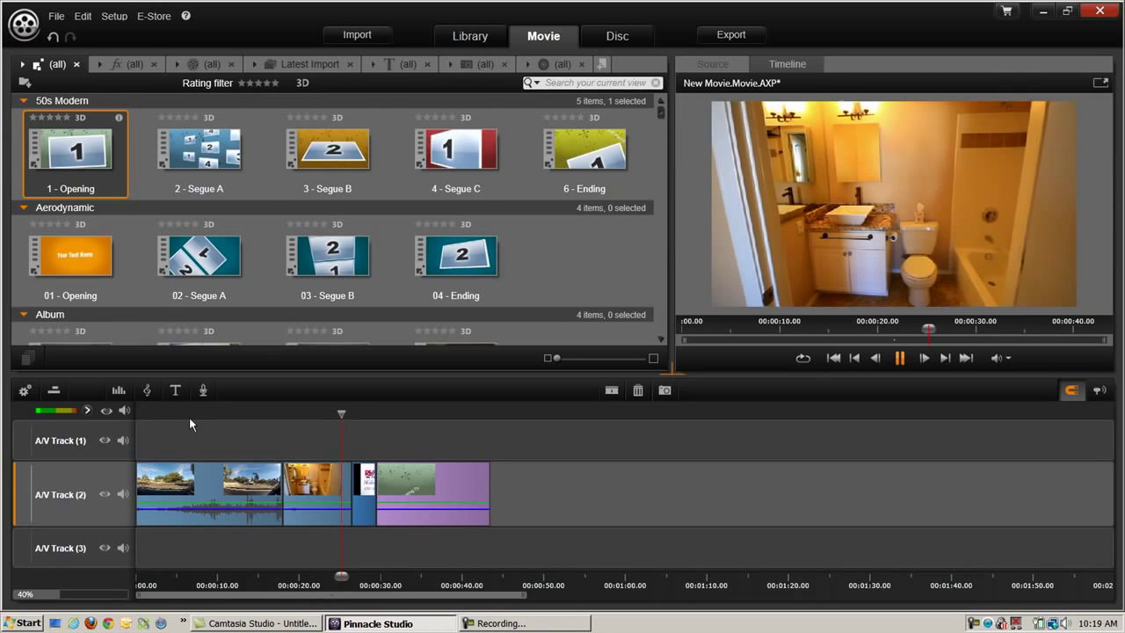
click(899, 359)
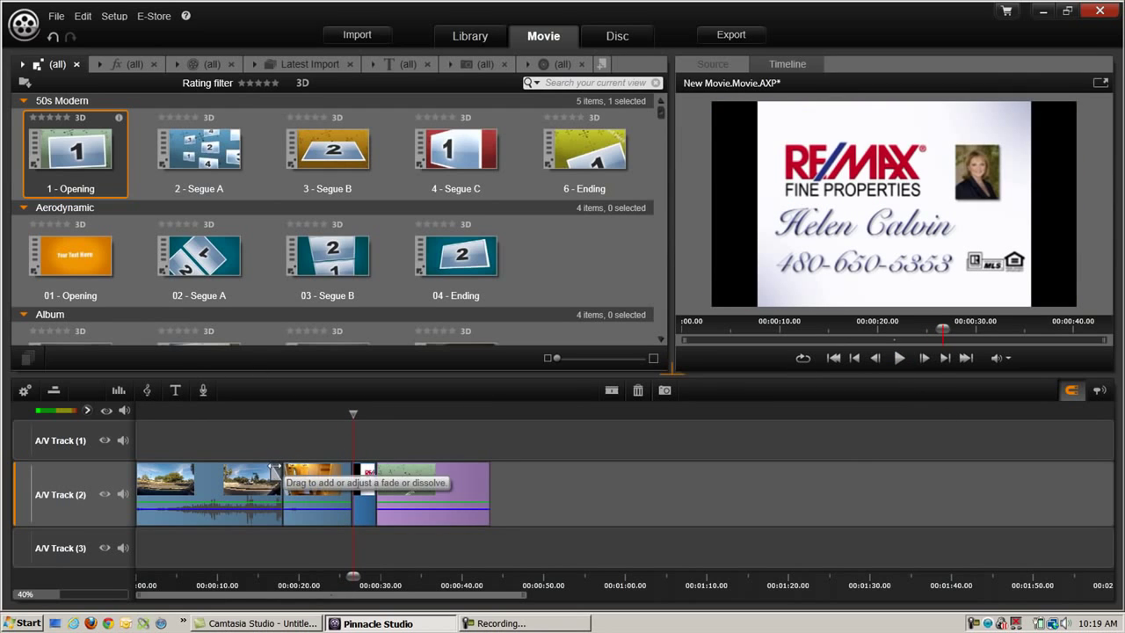
Add a short dissolve at the end of gopr0014.mp4 and play through it from just before the transition.
drag(275, 466, 268, 472)
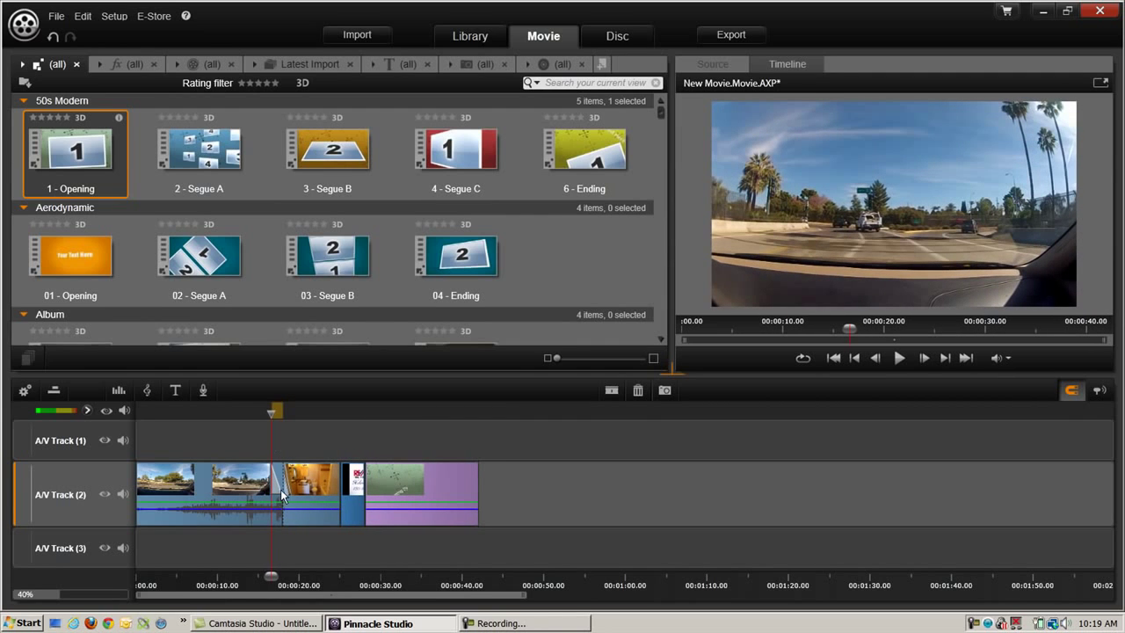
click(263, 413)
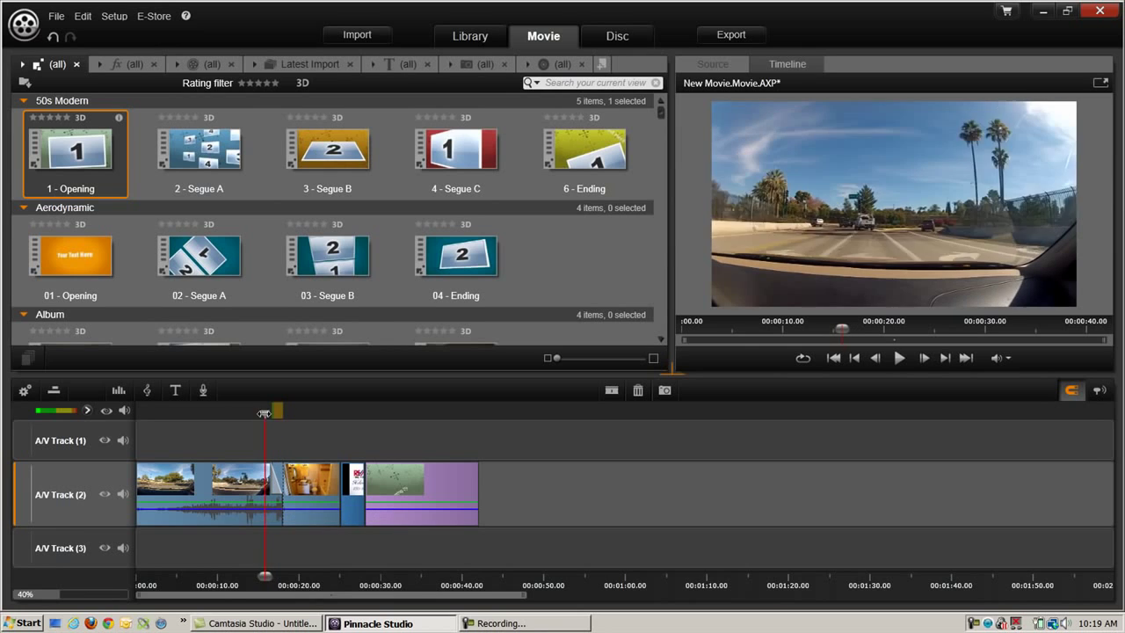
drag(263, 412, 258, 415)
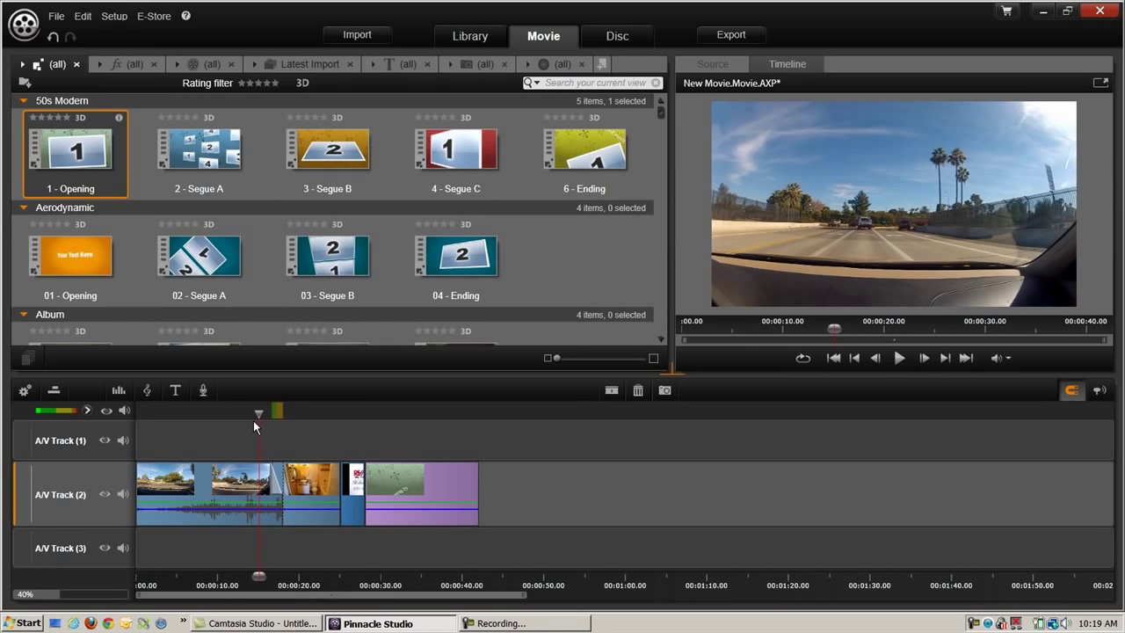
key(space)
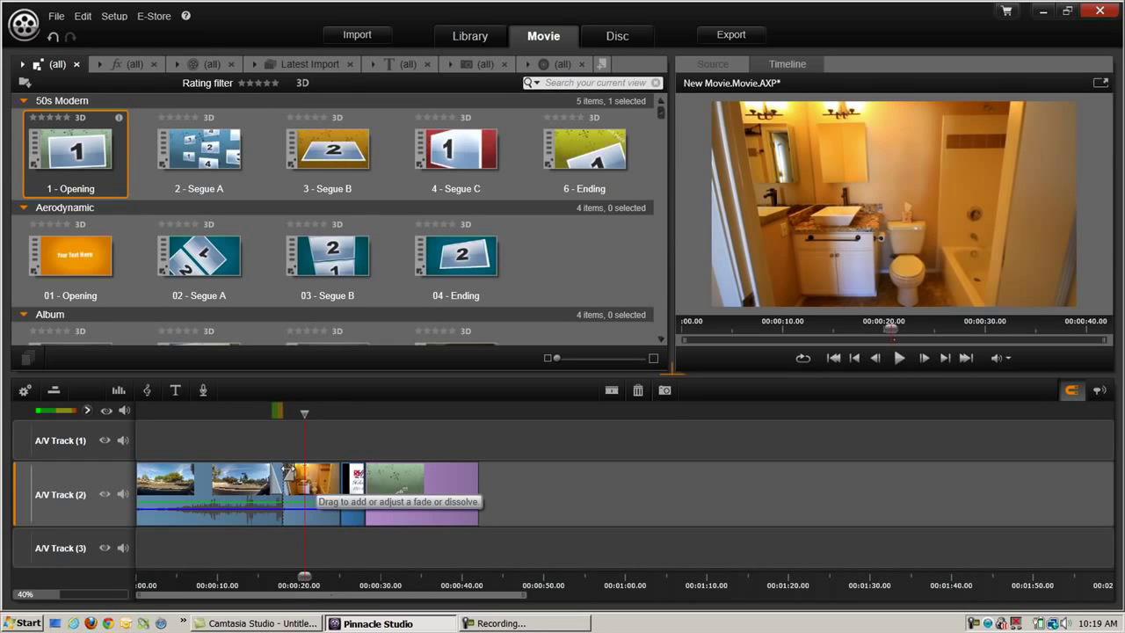
Add a short fade at the start of the bathroom clip and play through the transition.
drag(285, 466, 251, 424)
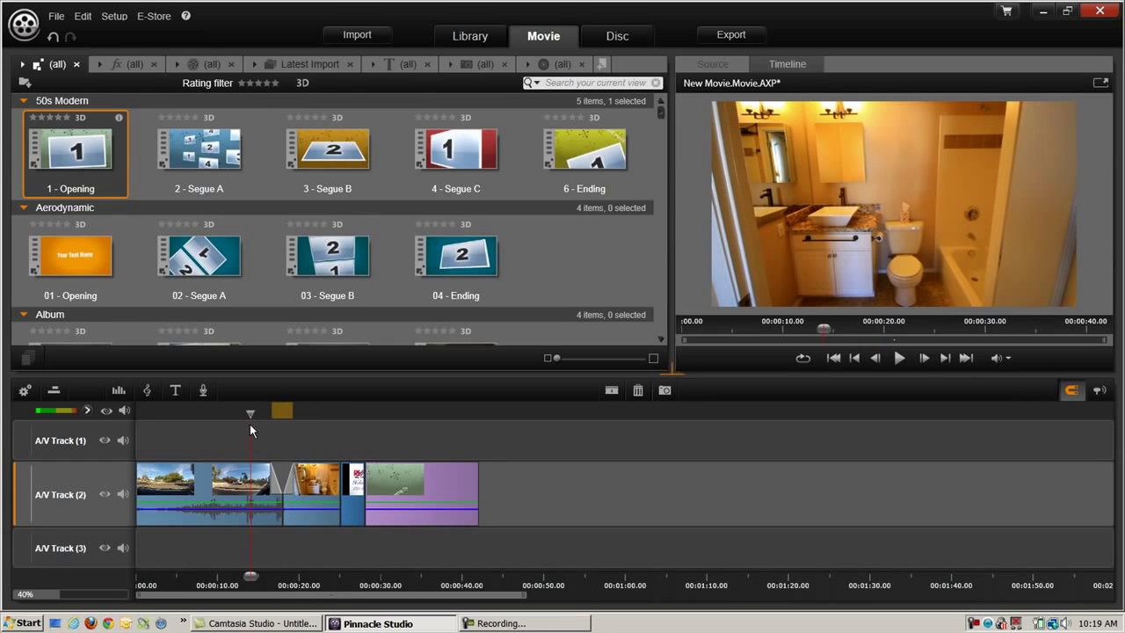
key(space)
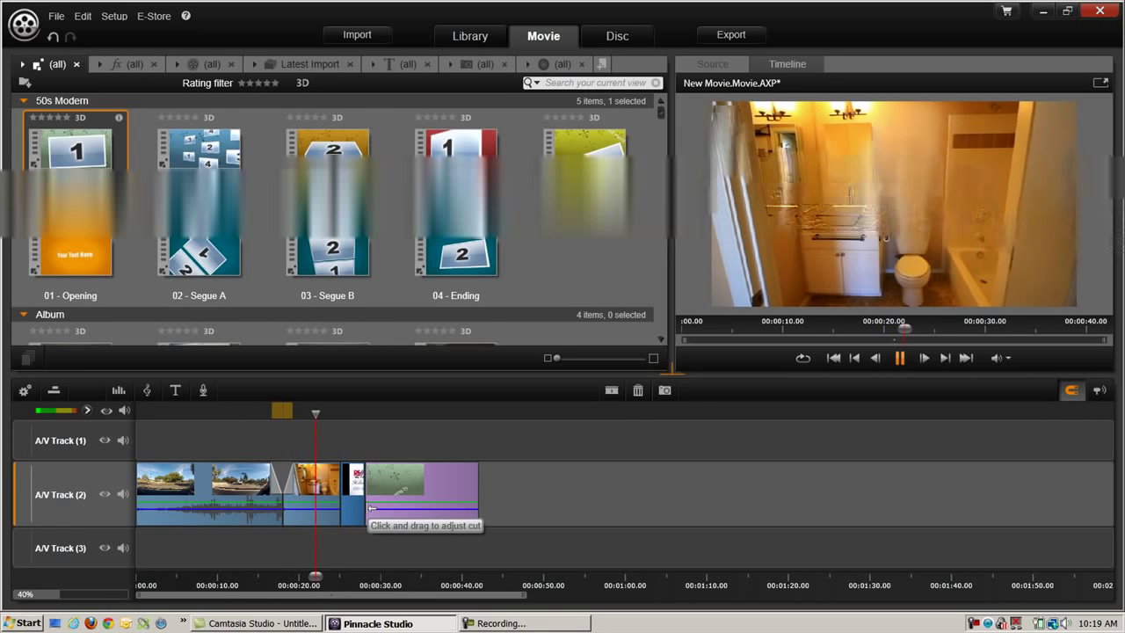
key(space)
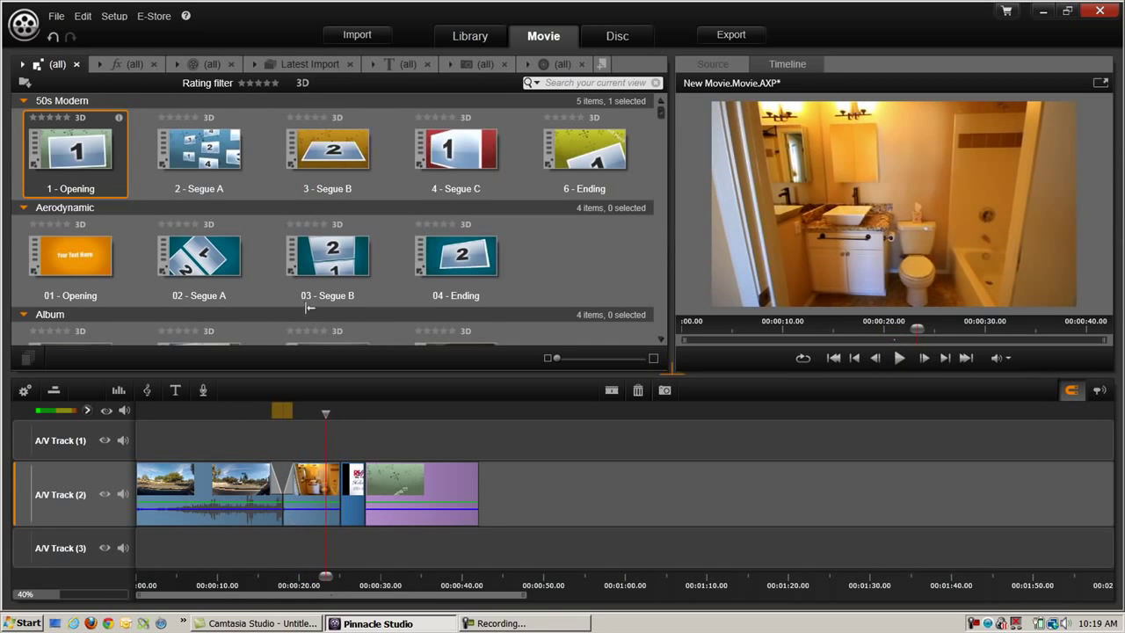
Add a Cross Dissolve as the in transition of the bumper.jpg clip.
right_click(356, 490)
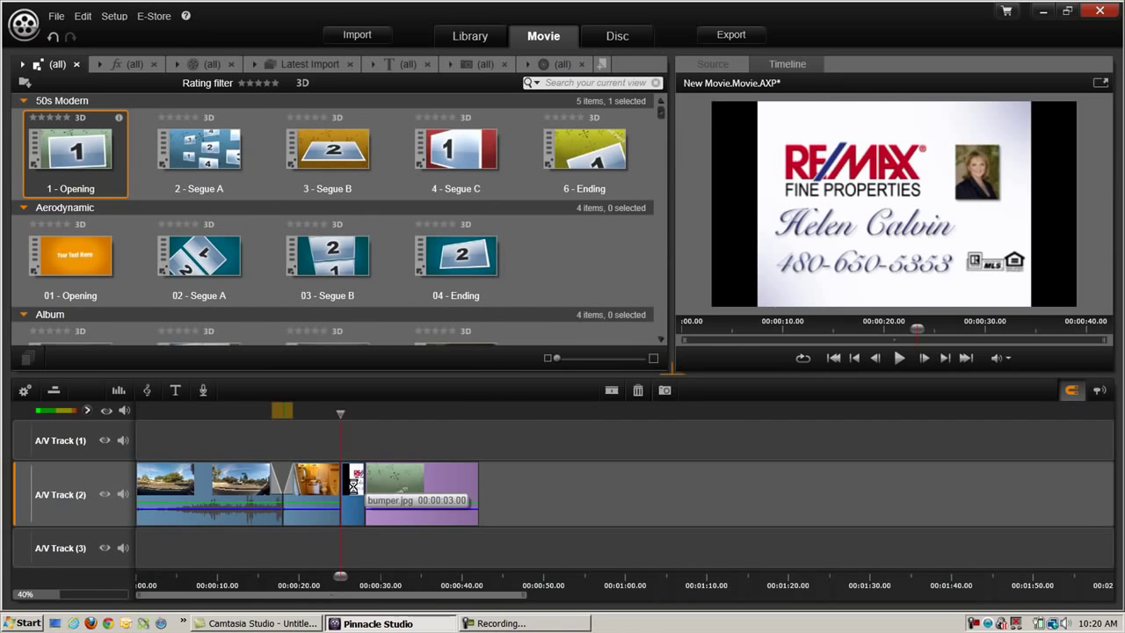
mouse_move(406, 430)
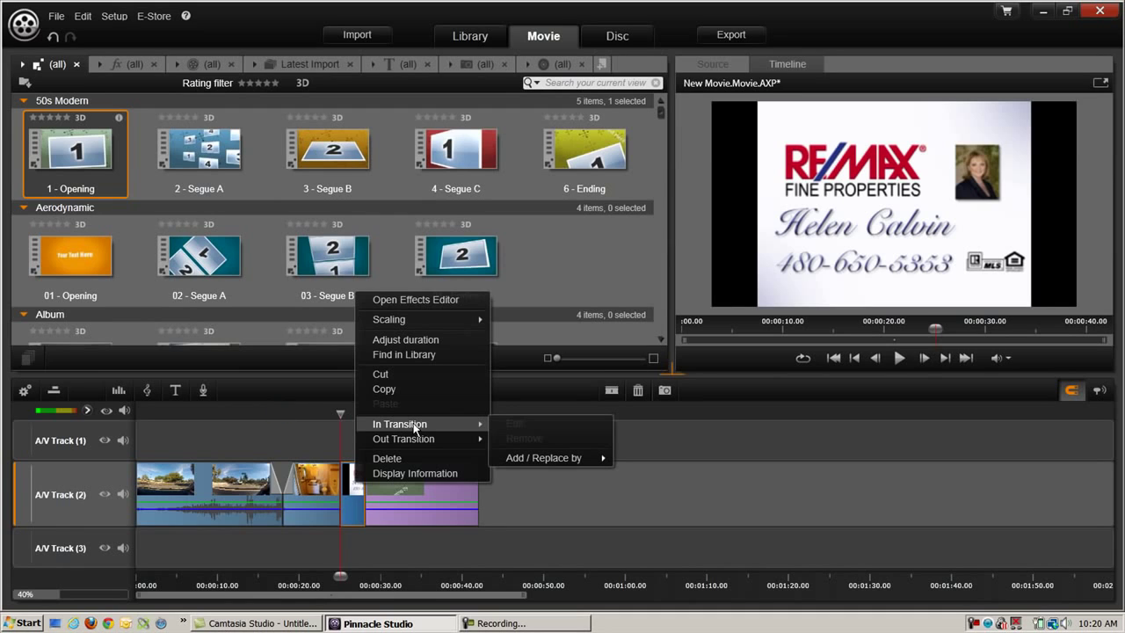
mouse_move(576, 459)
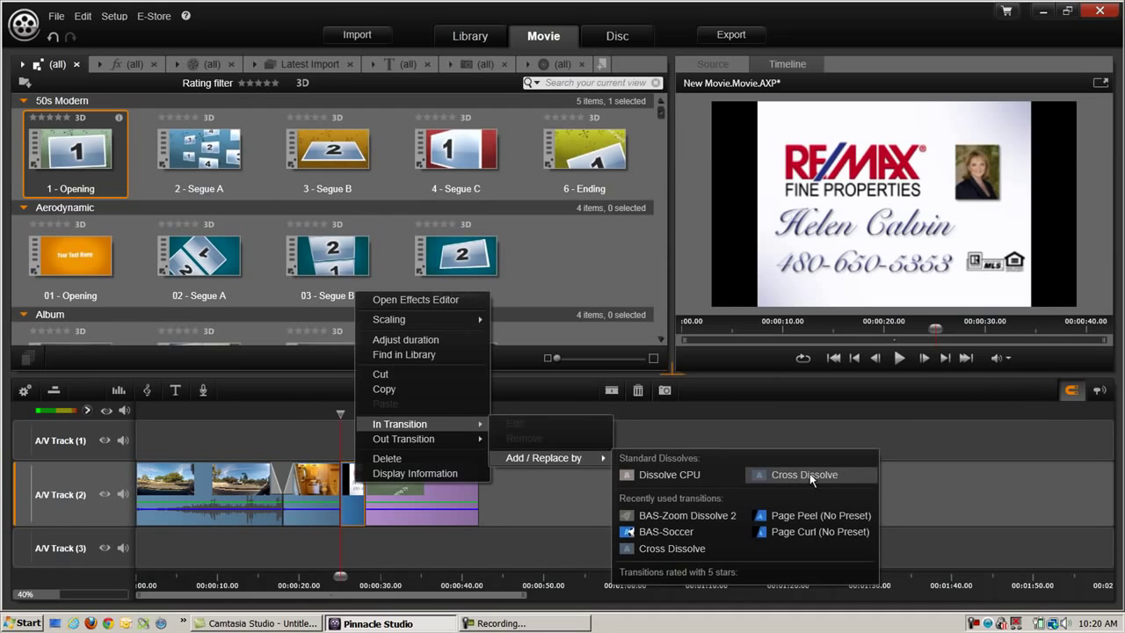
click(809, 472)
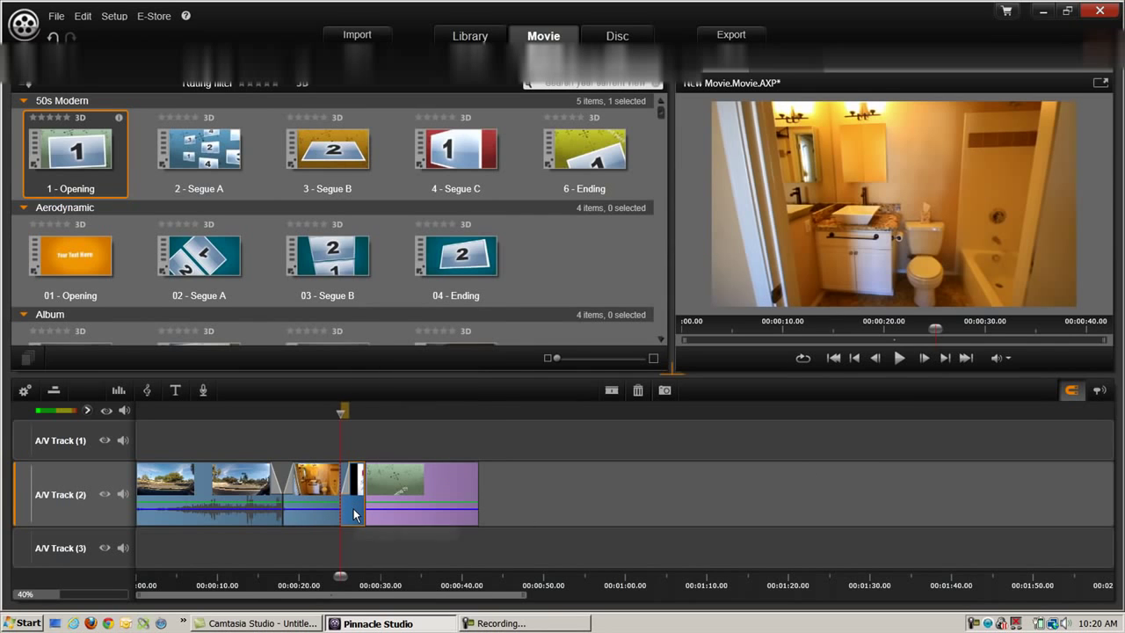
Add a Cross Dissolve as the out transition of the bumper.jpg clip.
right_click(354, 508)
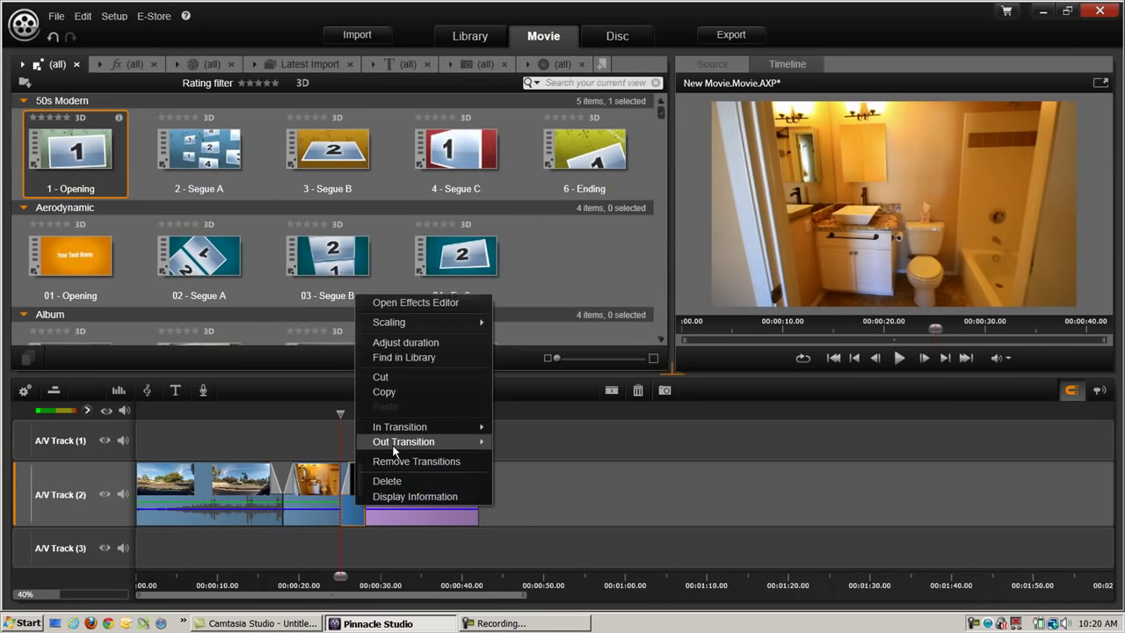
mouse_move(413, 441)
mouse_move(580, 475)
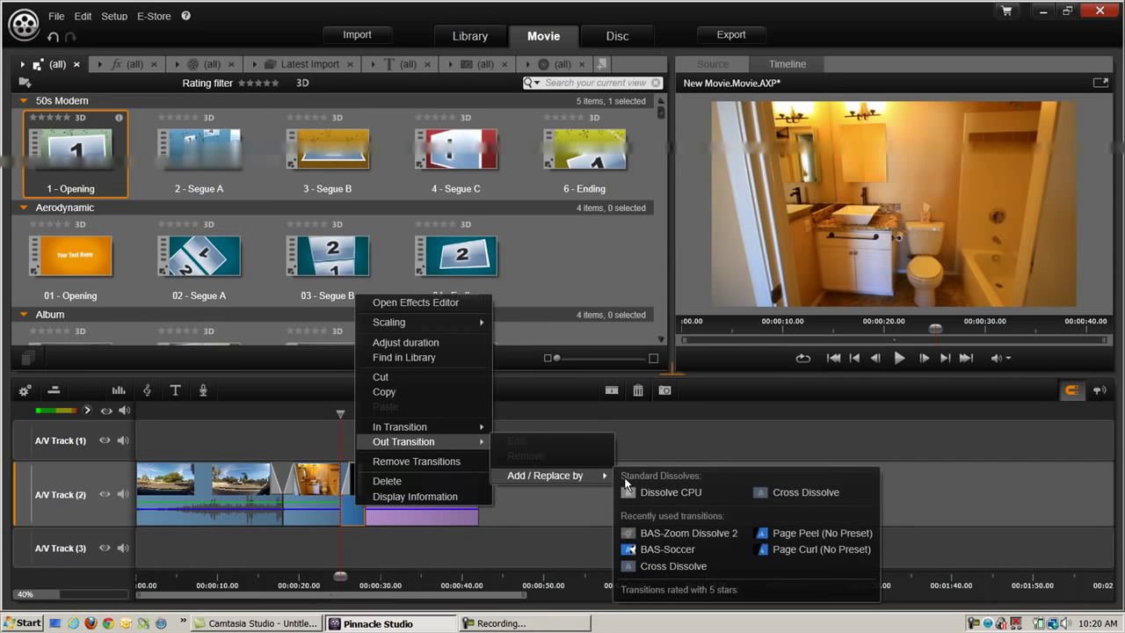
click(783, 490)
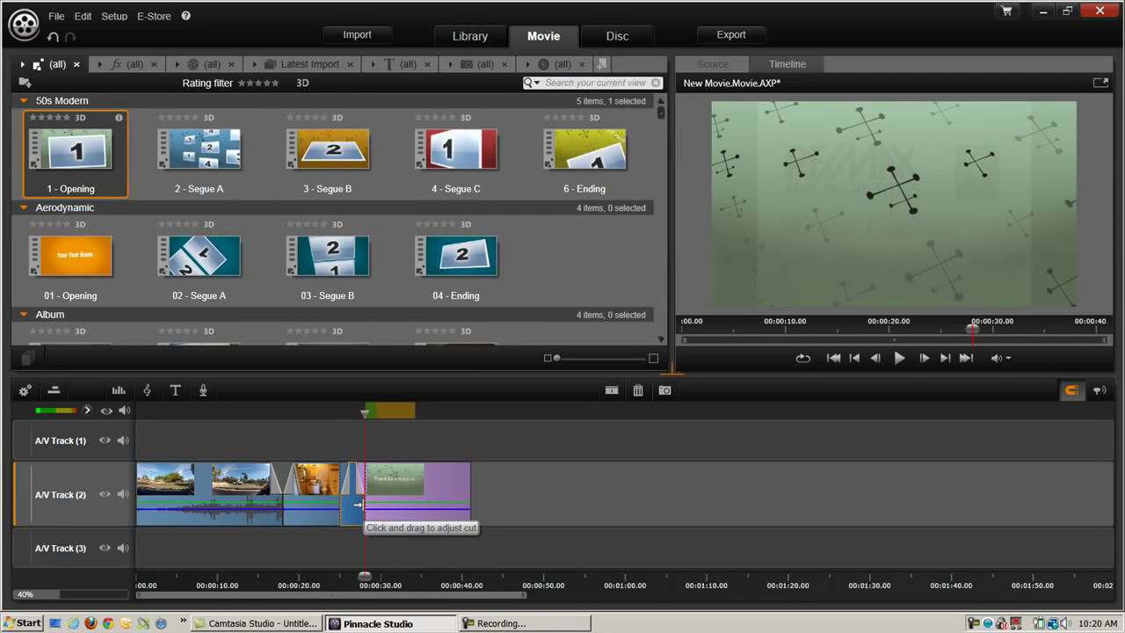
Add a short dissolve at the end of the bathroom clip, leading into bumper.jpg.
drag(358, 414, 322, 412)
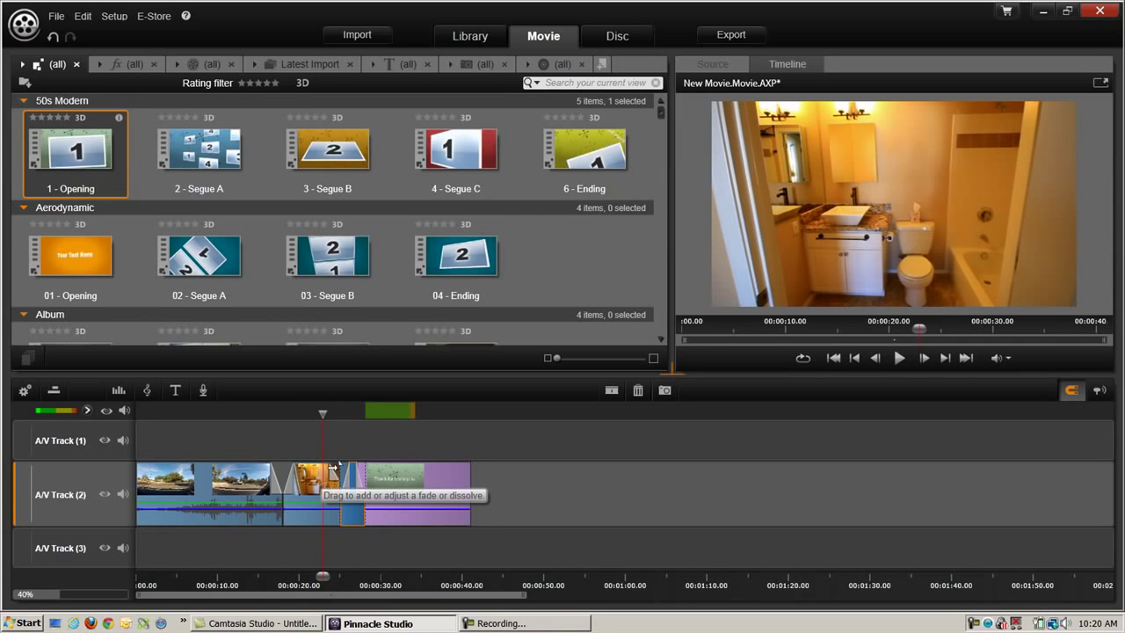
drag(328, 472, 318, 473)
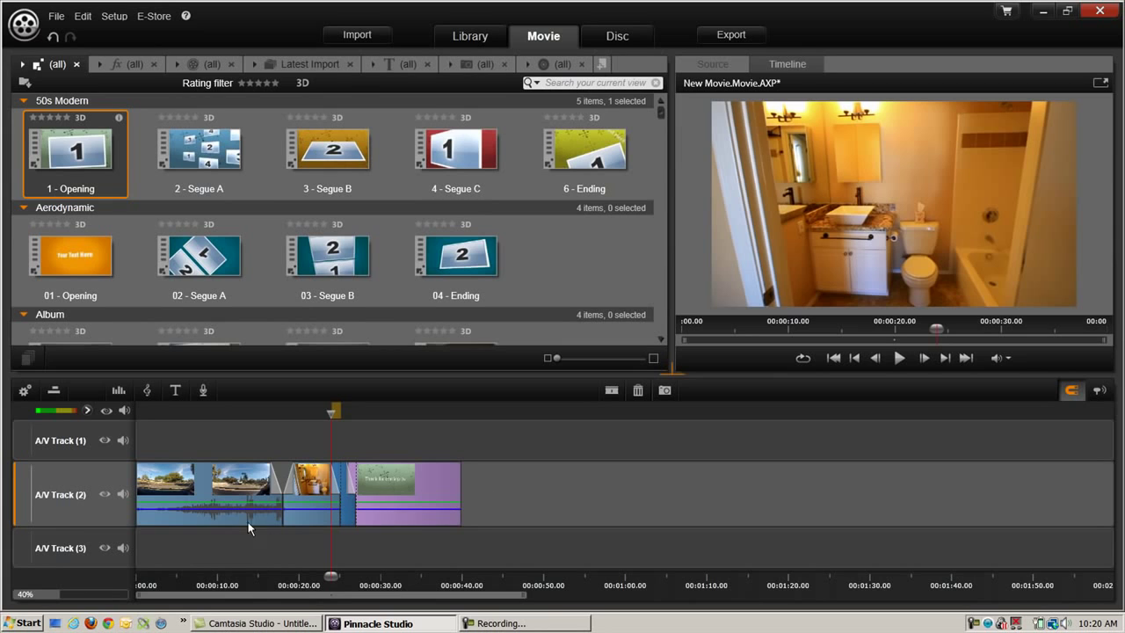
Preview from the bathroom clip into the montage, and extend the end of bumper.jpg to about 30 seconds on the timeline.
drag(326, 412, 305, 411)
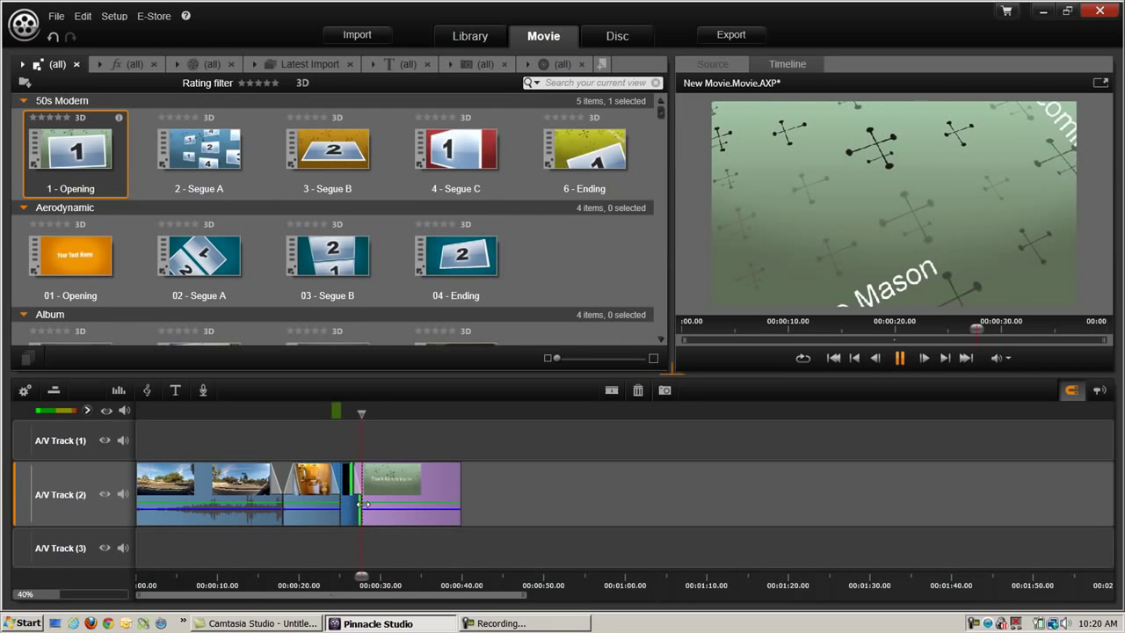
drag(355, 506, 351, 470)
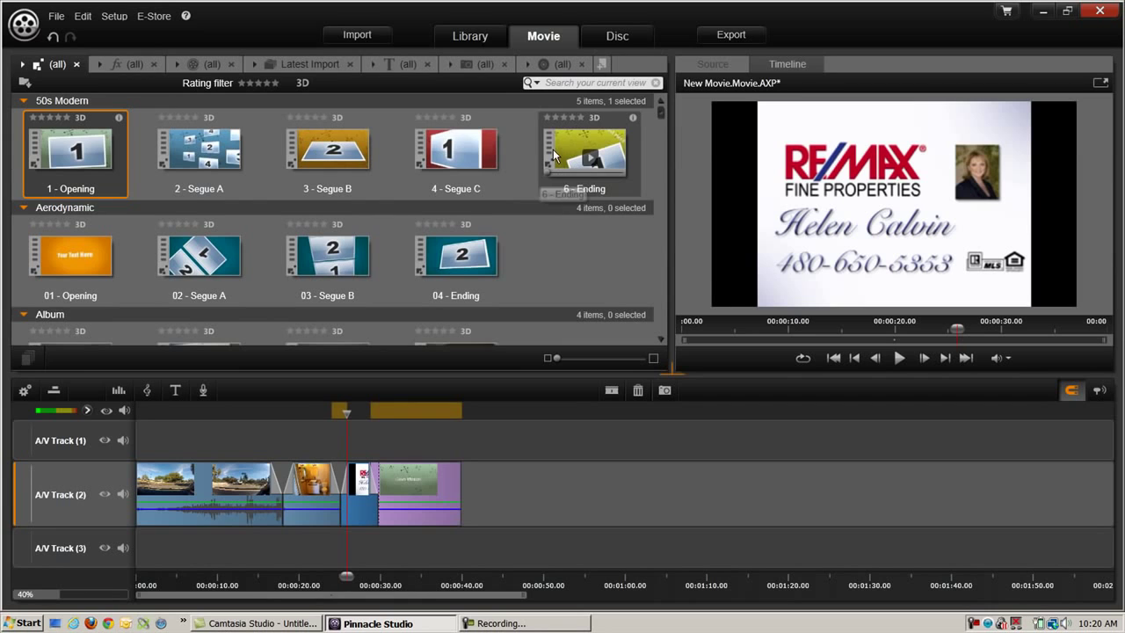
Look through the library's photos, disc menus, projects, montage templates, effects and latest import to examine the available content.
click(477, 63)
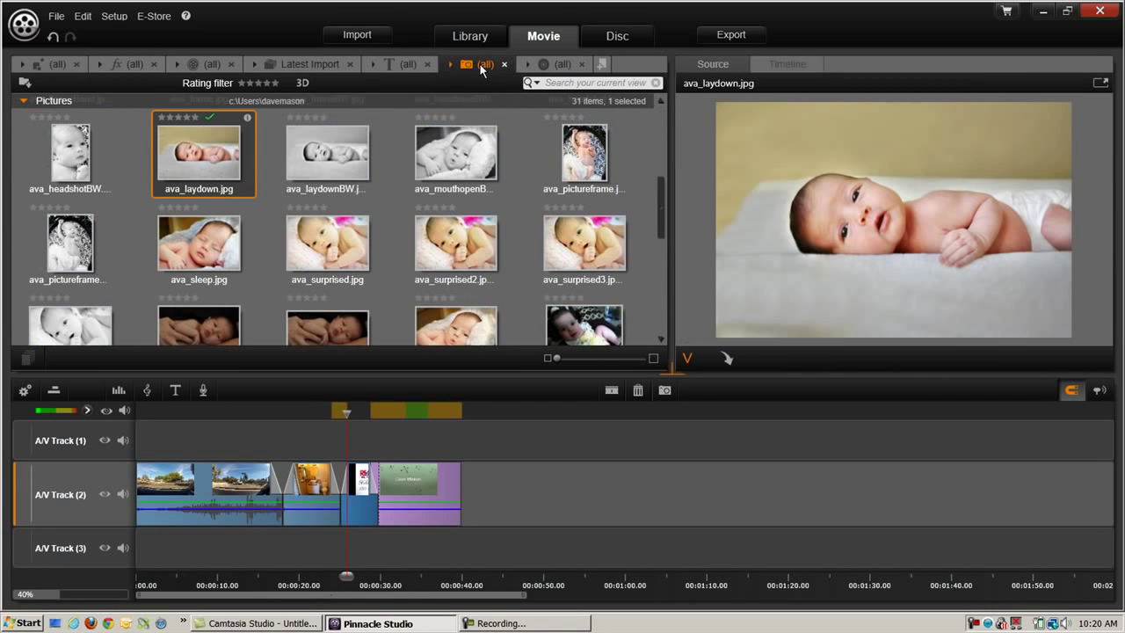
scroll(576, 98, up, 5)
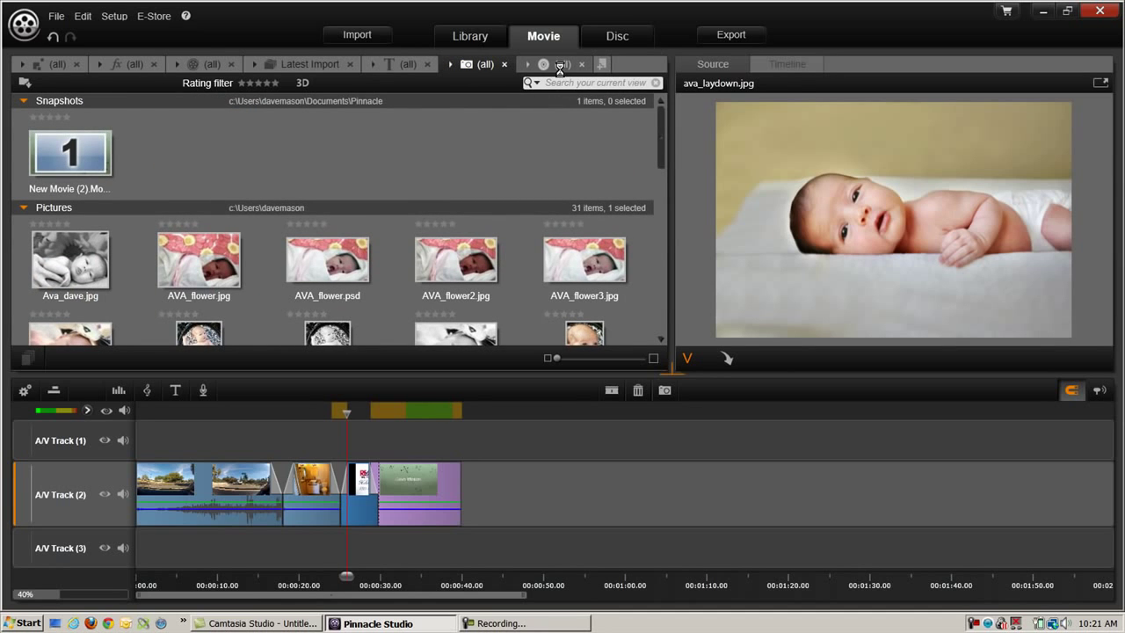
click(552, 64)
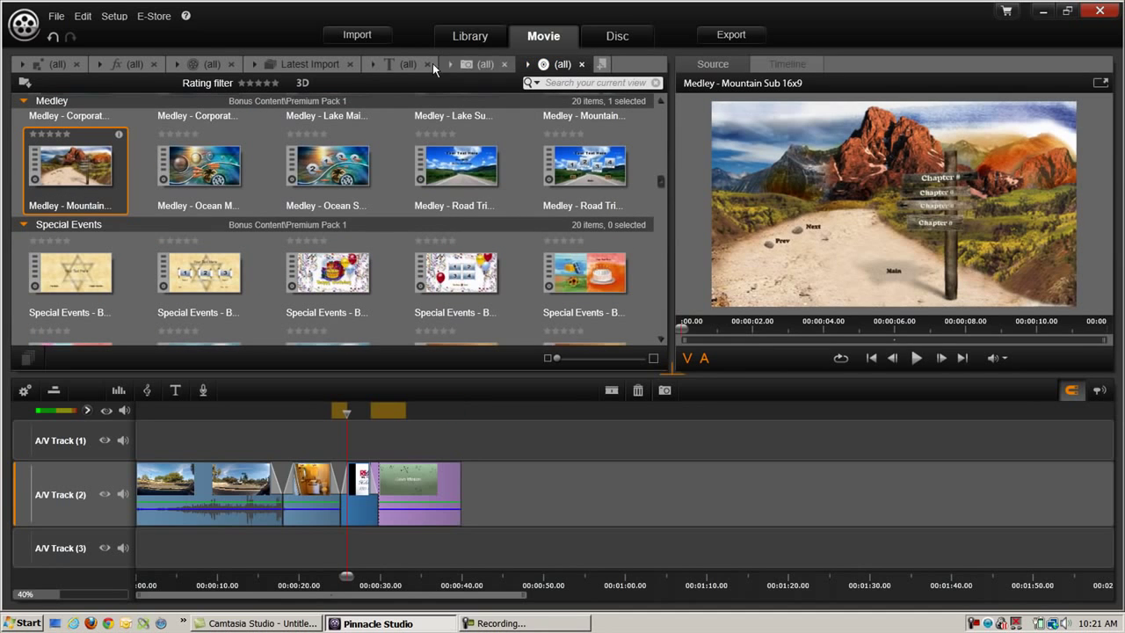
click(205, 64)
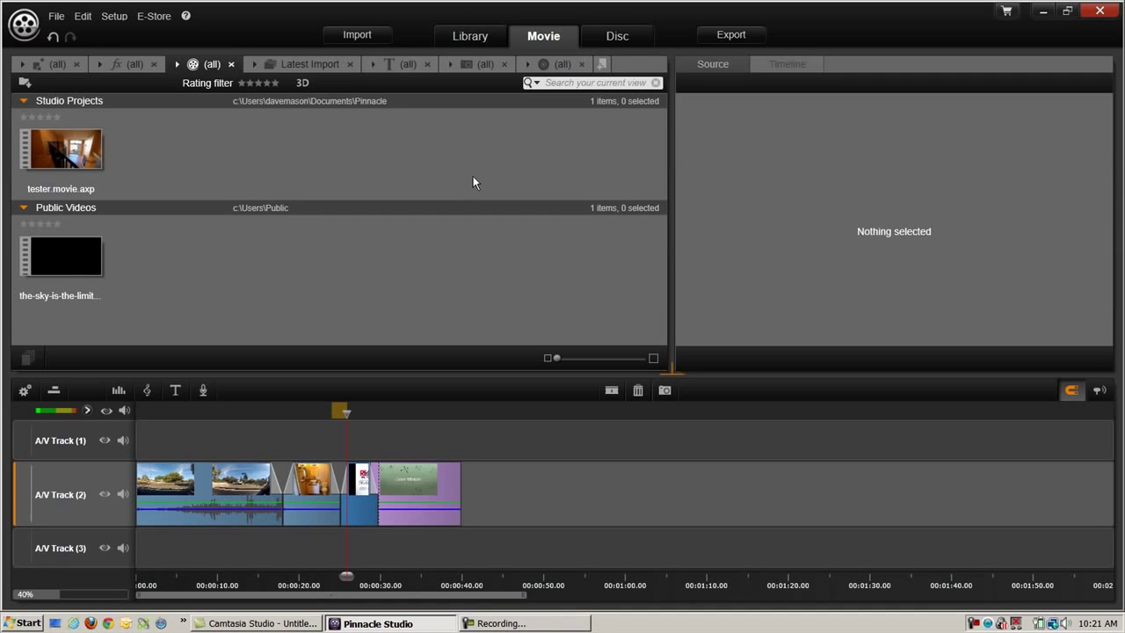
click(57, 67)
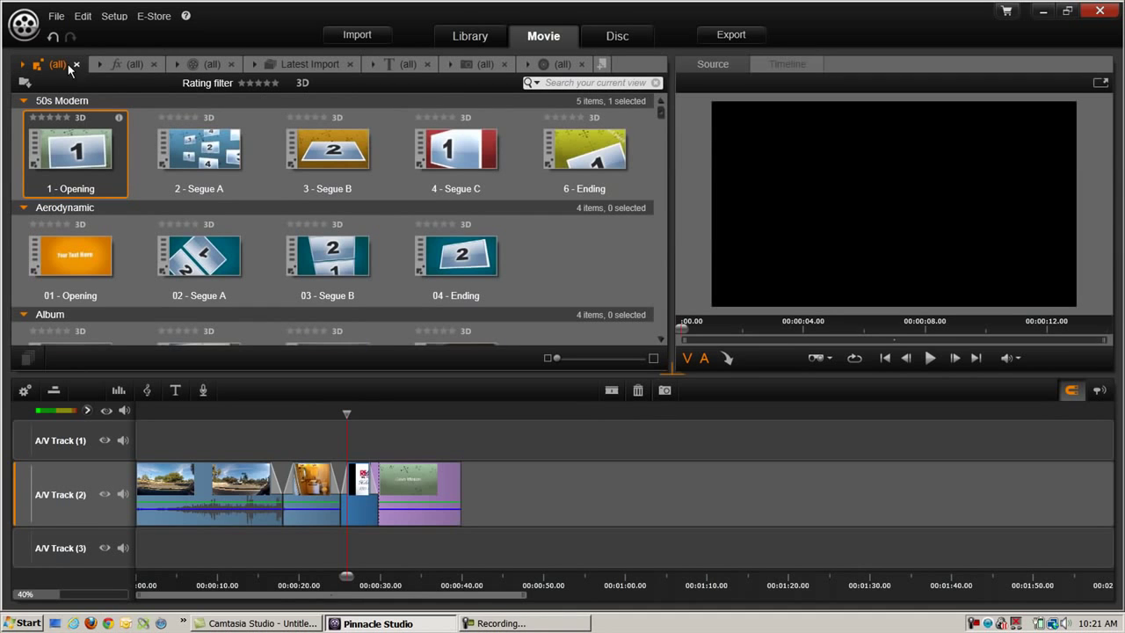
scroll(402, 227, down, 5)
scroll(403, 227, down, 3)
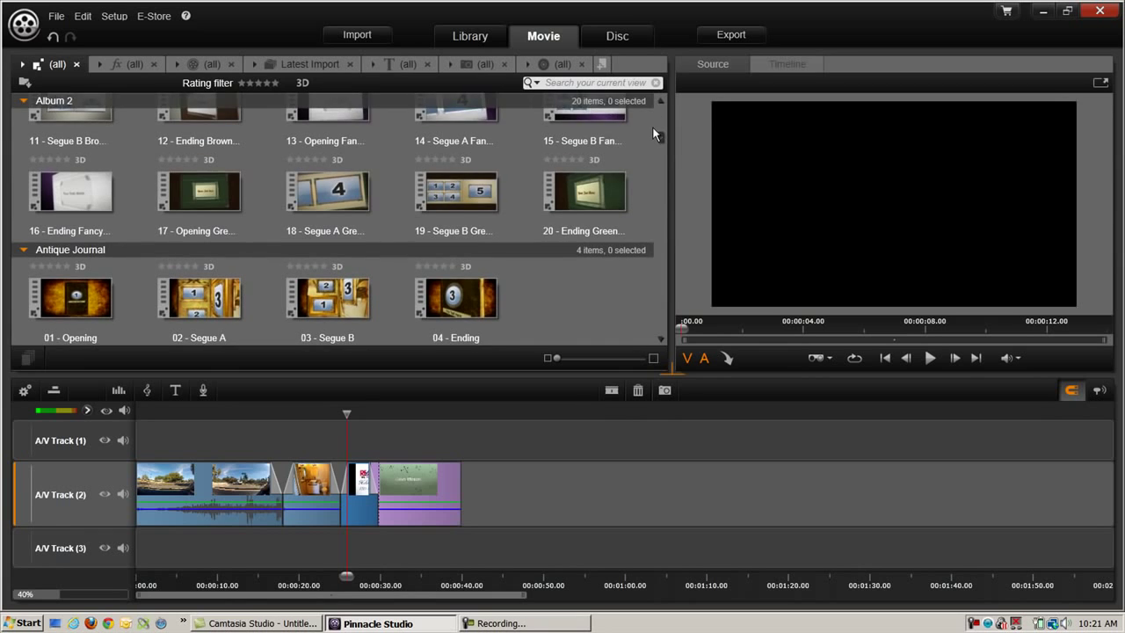
drag(659, 126, 669, 360)
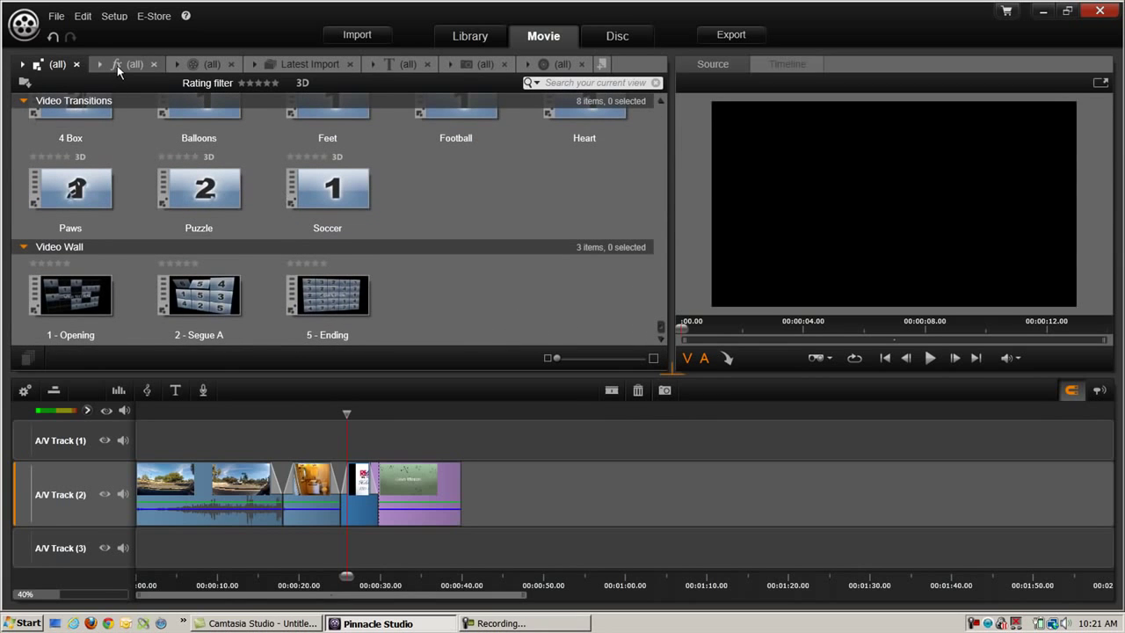
click(119, 65)
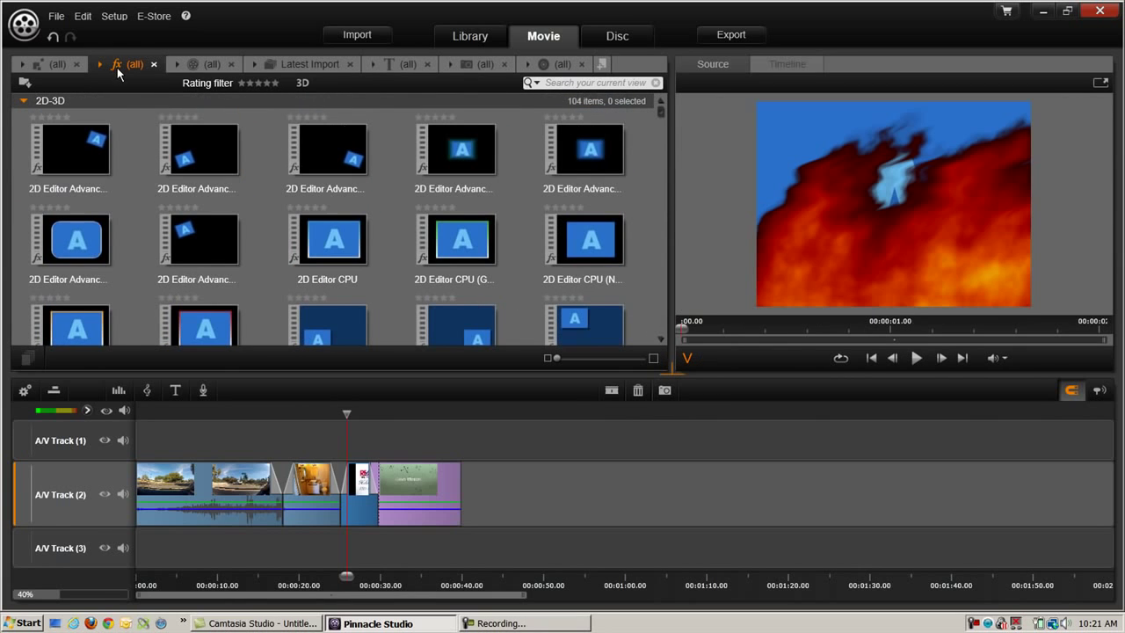
click(211, 64)
click(274, 67)
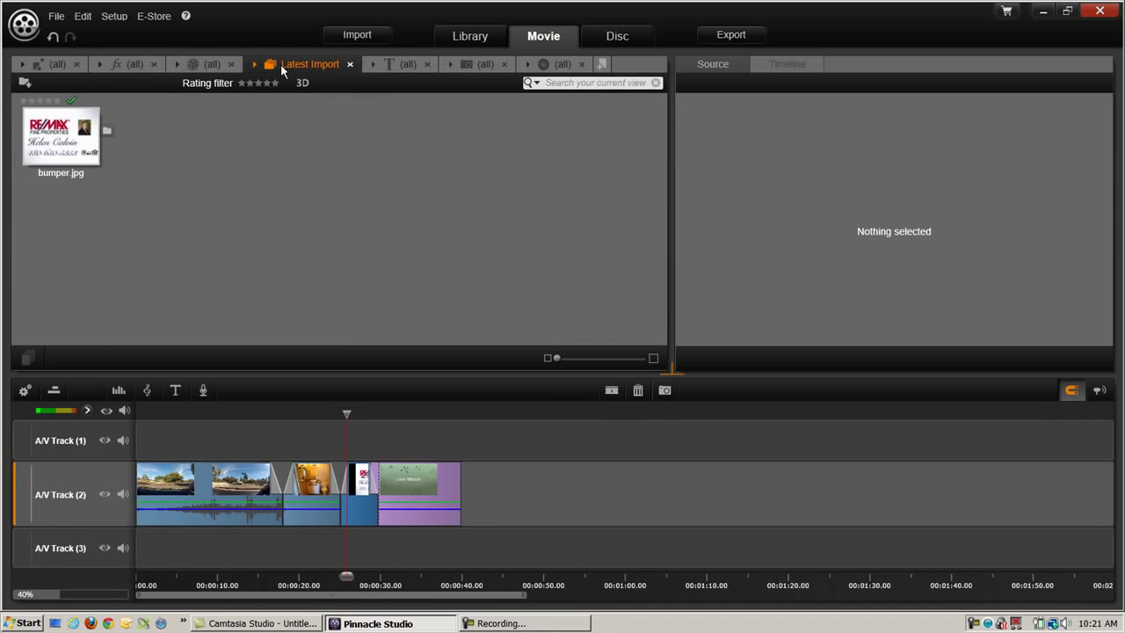
Browse the library's audio to the Sample Music folder and add OAM's Blues.wma to A/V Track (3) at the start of the movie.
click(382, 61)
click(375, 64)
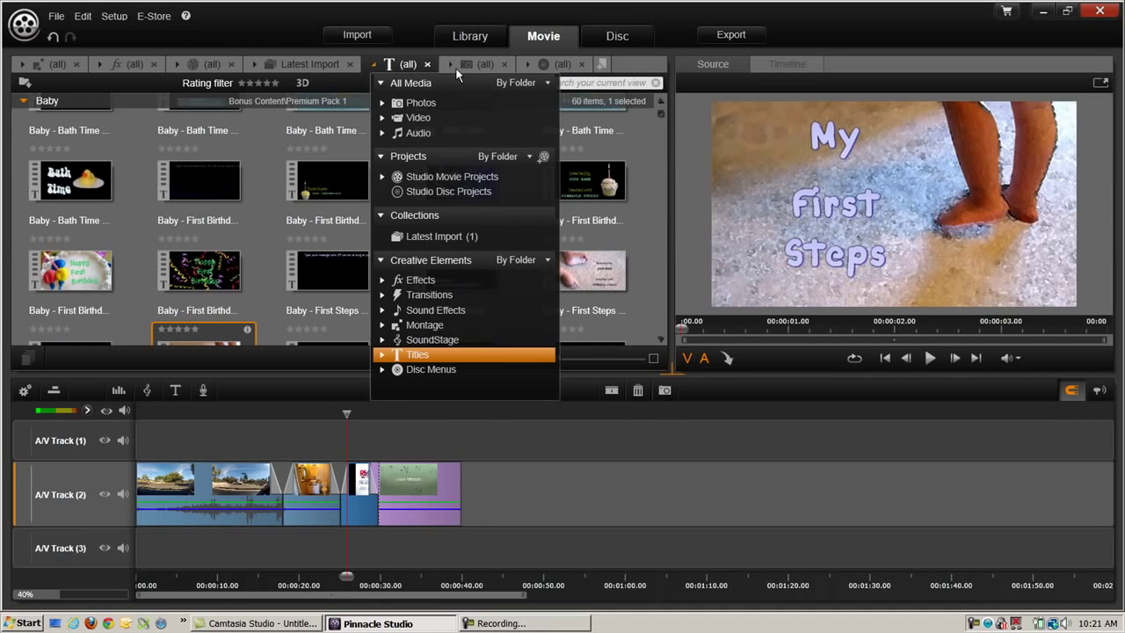
click(447, 129)
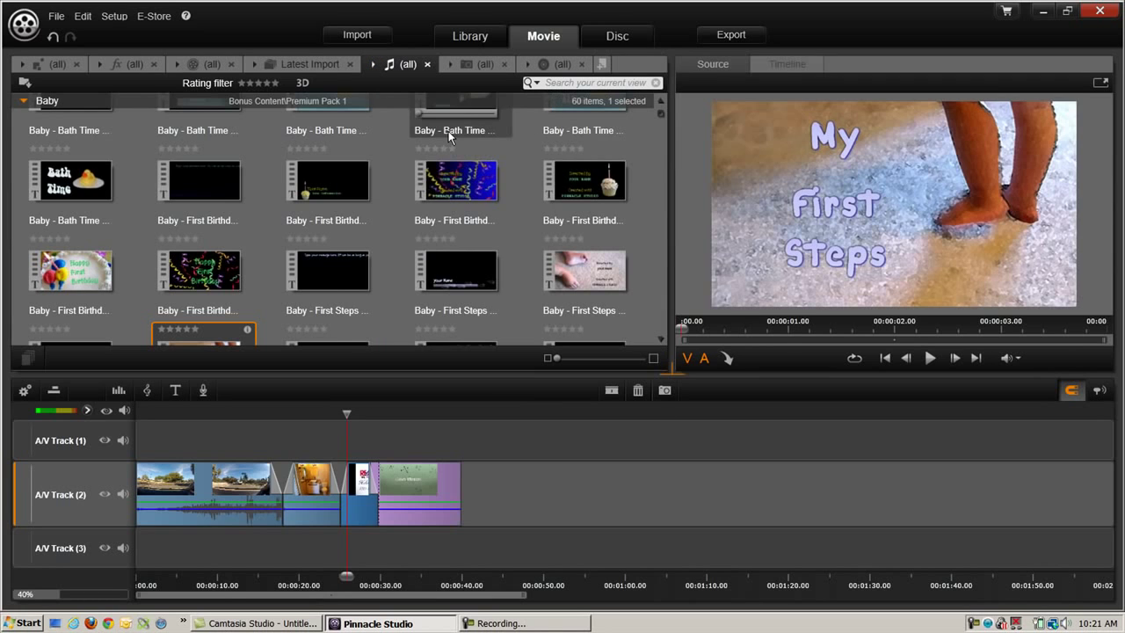
scroll(312, 225, down, 6)
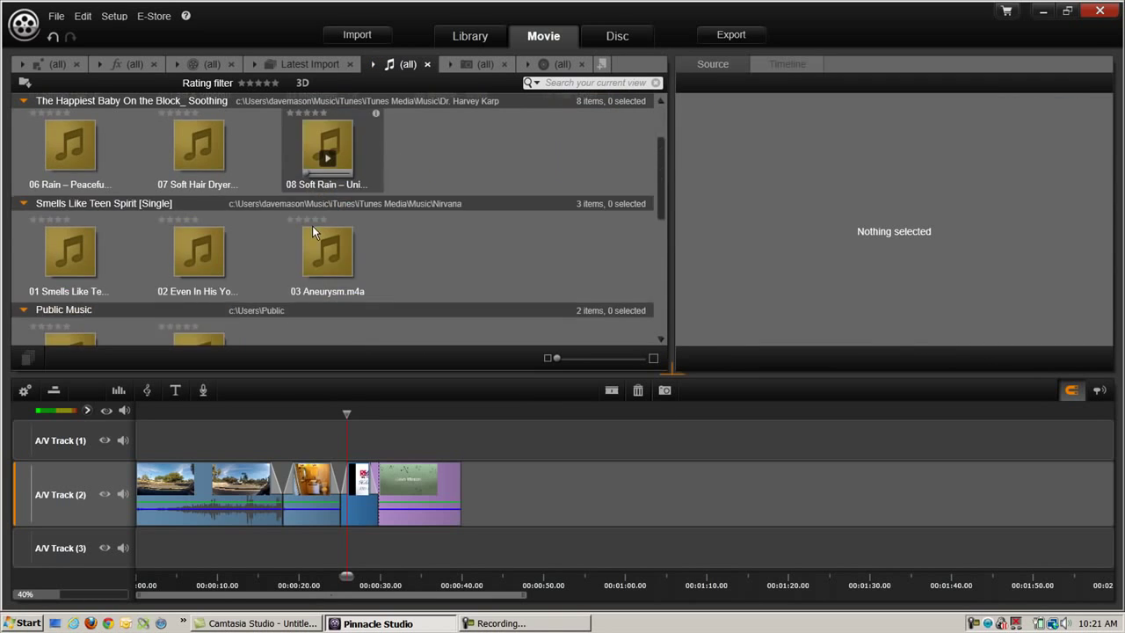
scroll(306, 287, down, 1)
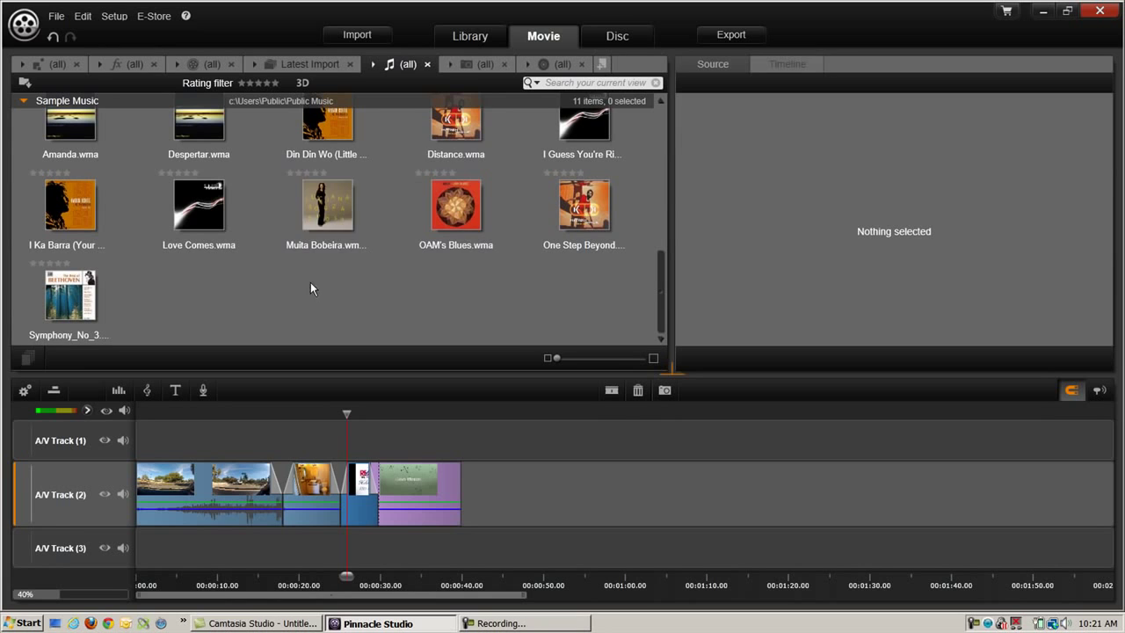
drag(448, 190, 131, 550)
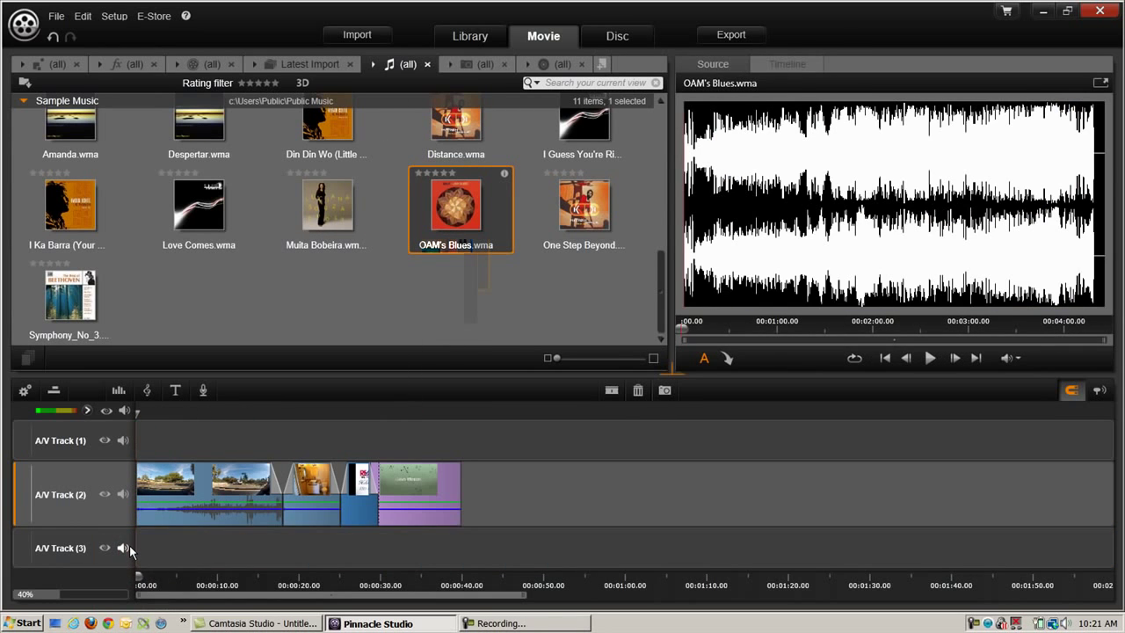
drag(419, 208, 146, 555)
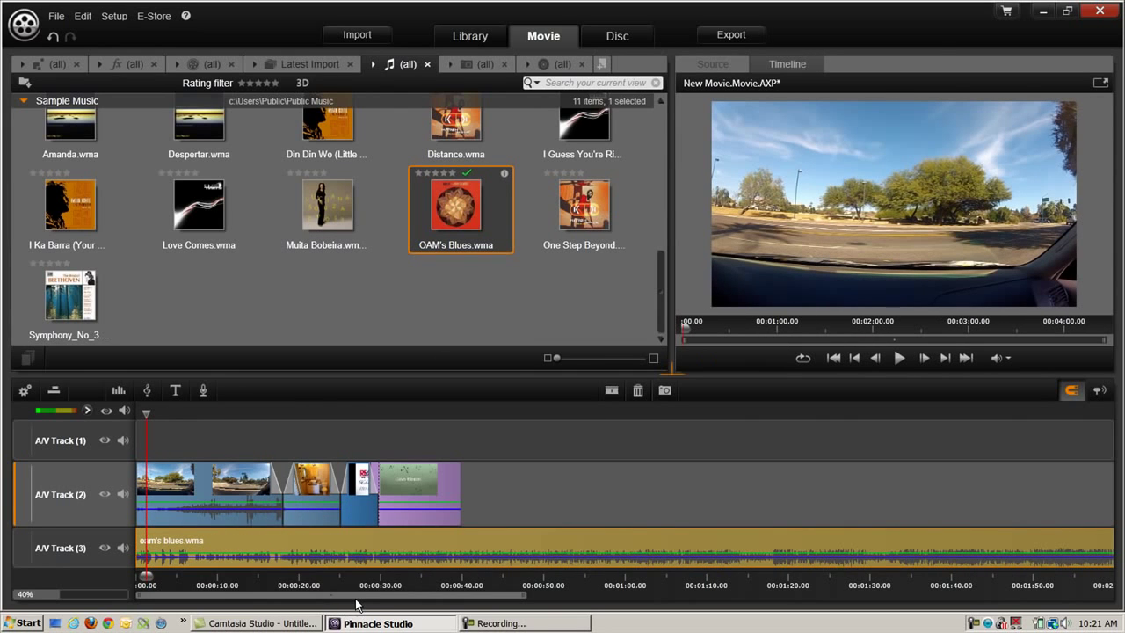
Trim the end of OAM's Blues.wma back to the end of the montage, at about 40 seconds.
drag(355, 601, 941, 604)
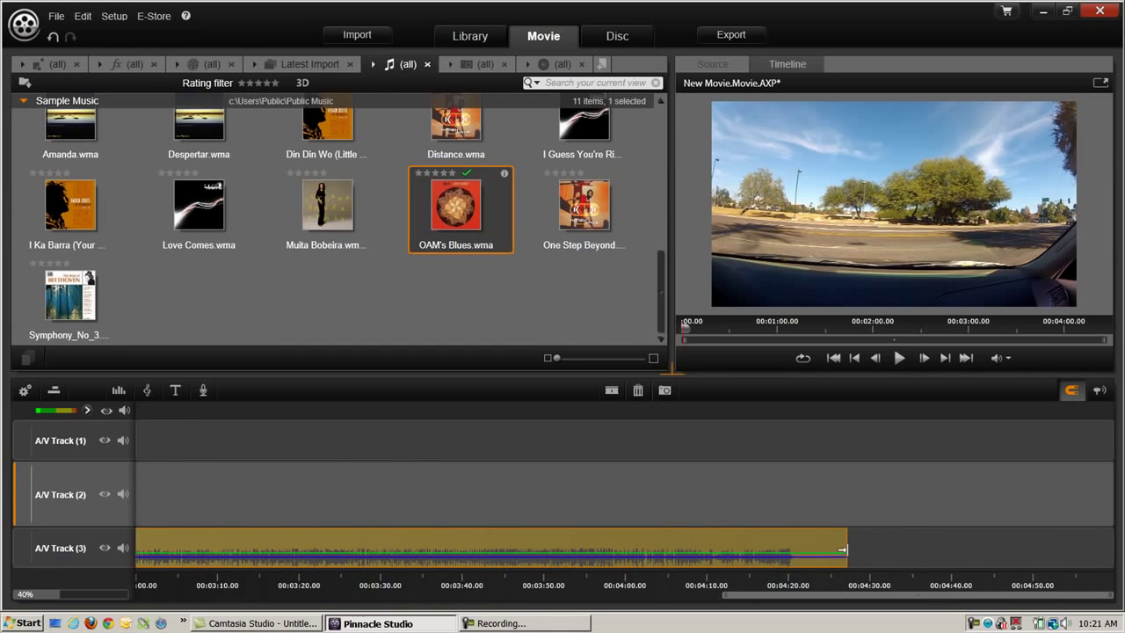
drag(841, 549, 450, 545)
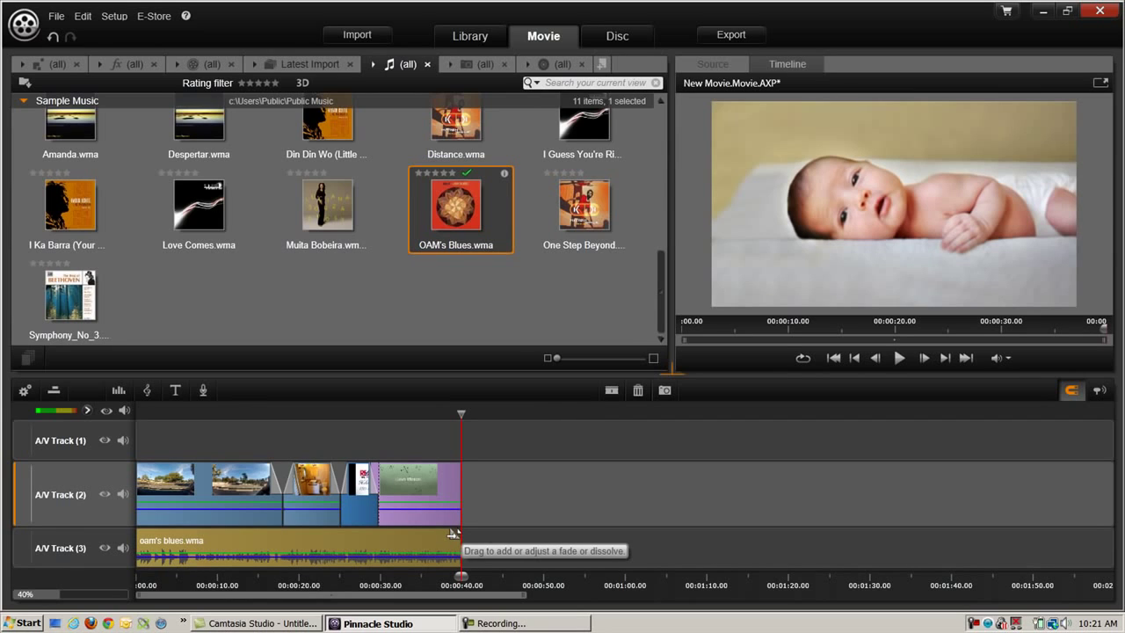
Add short fade-outs of matching length at the end of OAM's Blues.wma and at the end of the montage clip.
click(448, 538)
drag(446, 538, 444, 538)
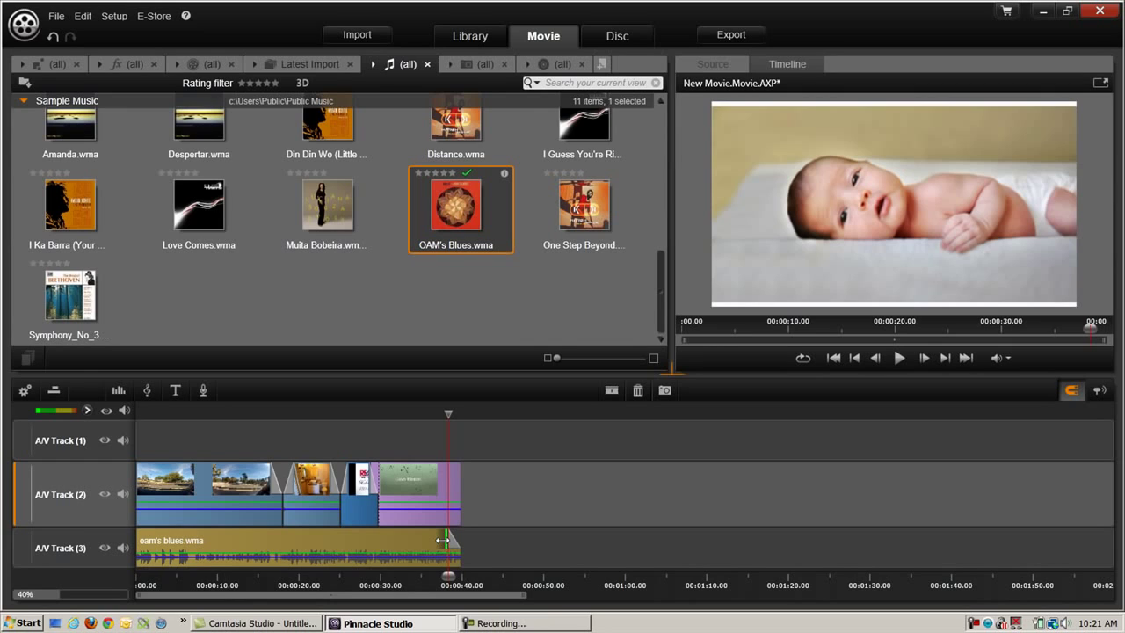
click(445, 480)
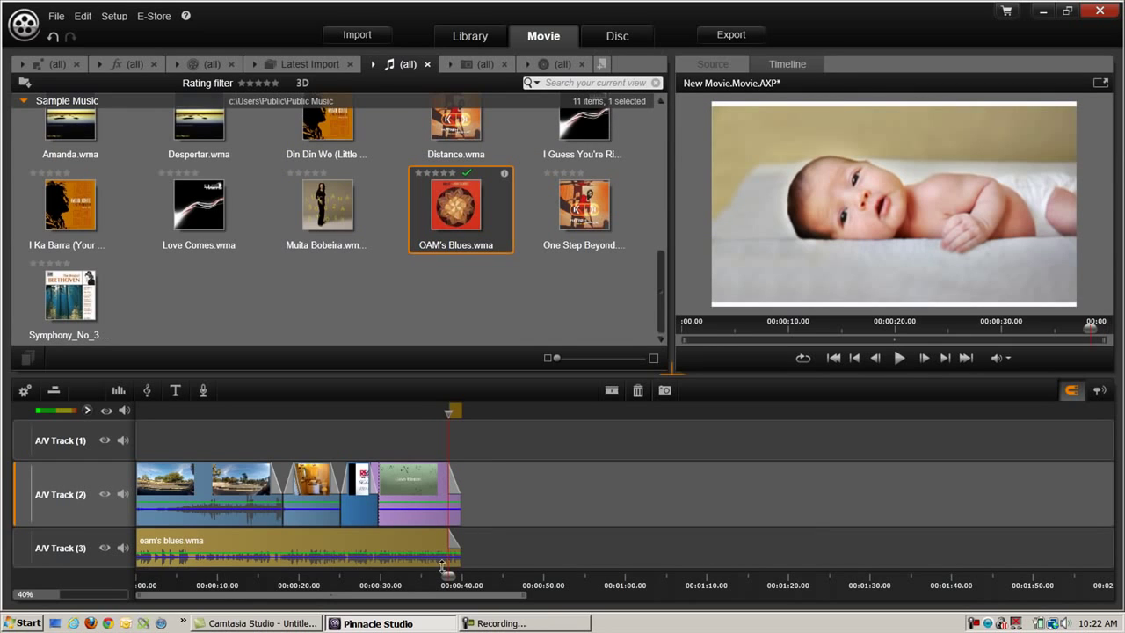
Preview the closing fades from about 34 seconds, and add a short fade-in at the start of OAM's Blues.wma.
drag(442, 577, 417, 577)
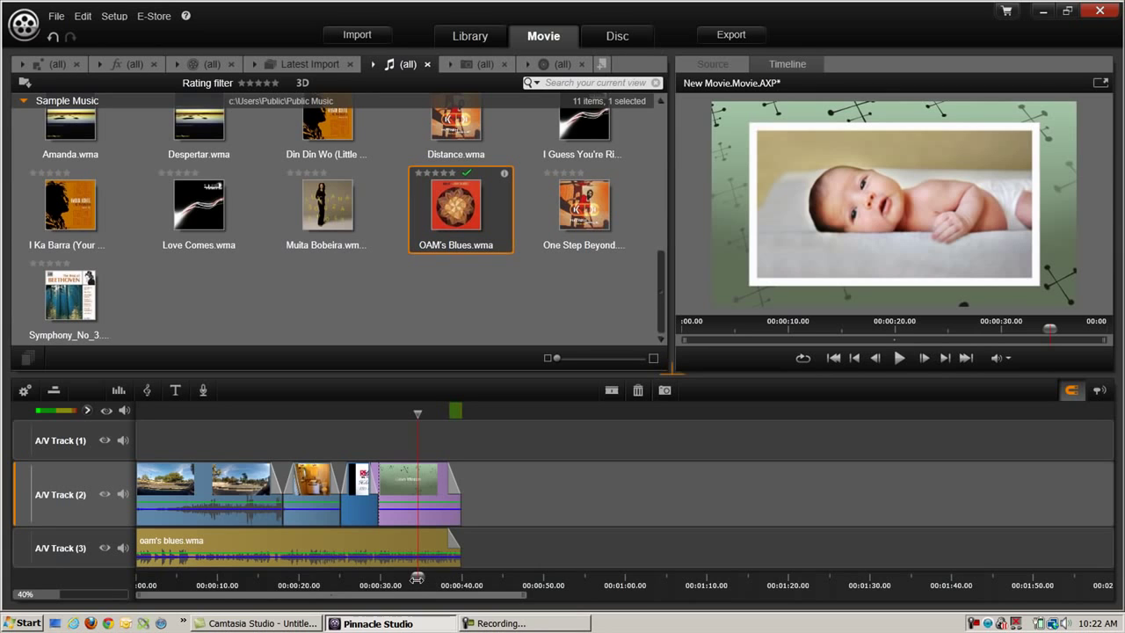
key(space)
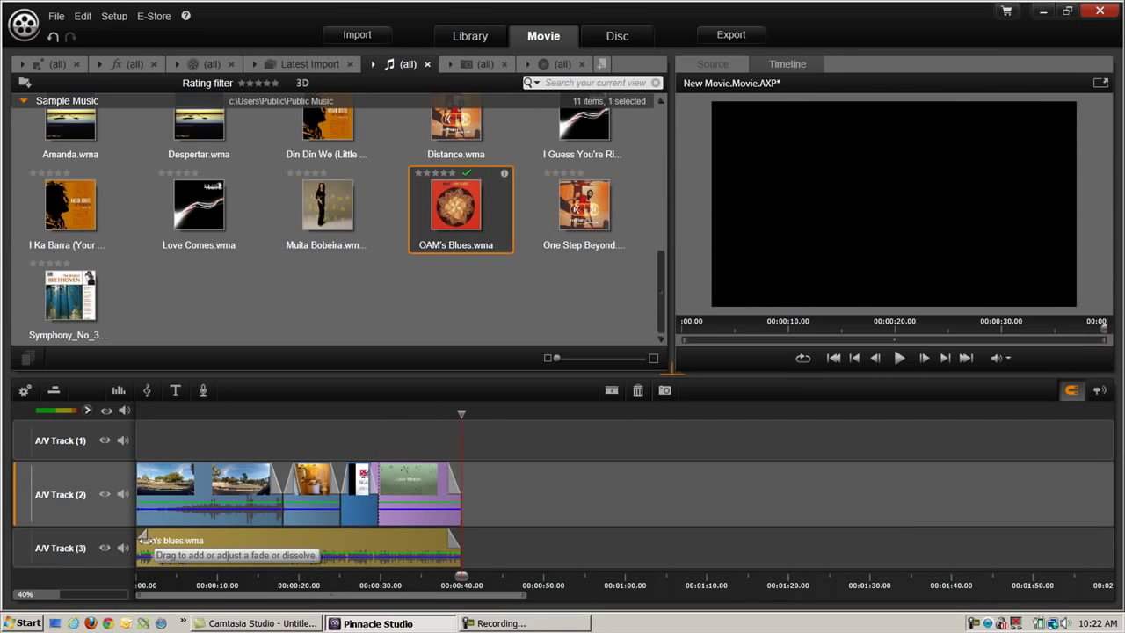
click(146, 538)
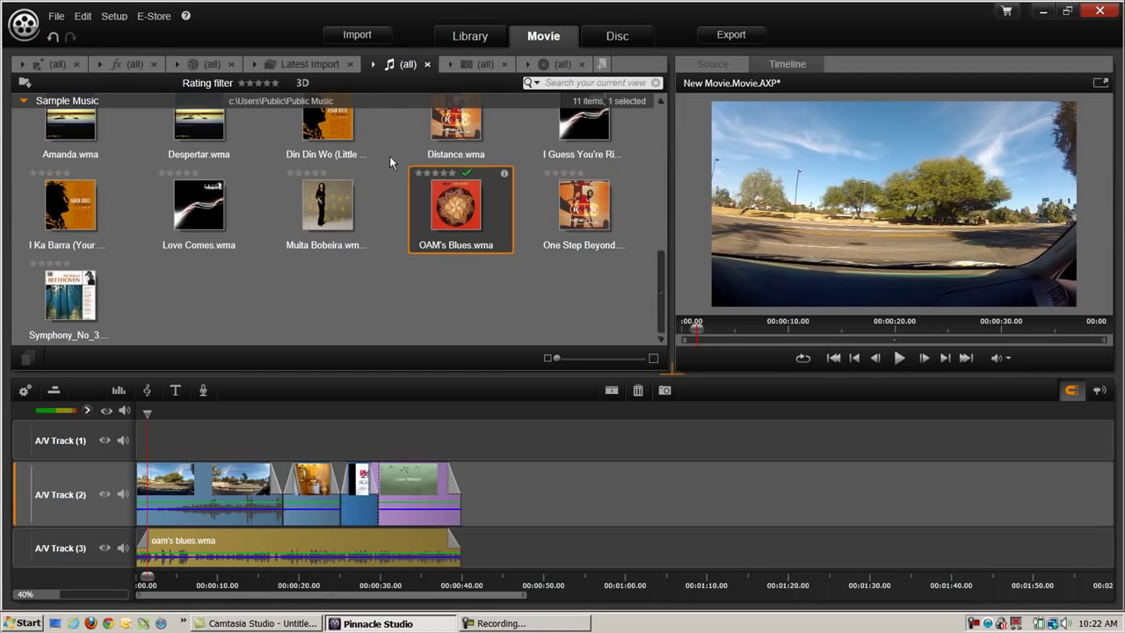
Find the Fractal Fire V (Windy Fire) effect among the Artistic effects and apply it to the first video clip on A/V Track (2).
click(134, 65)
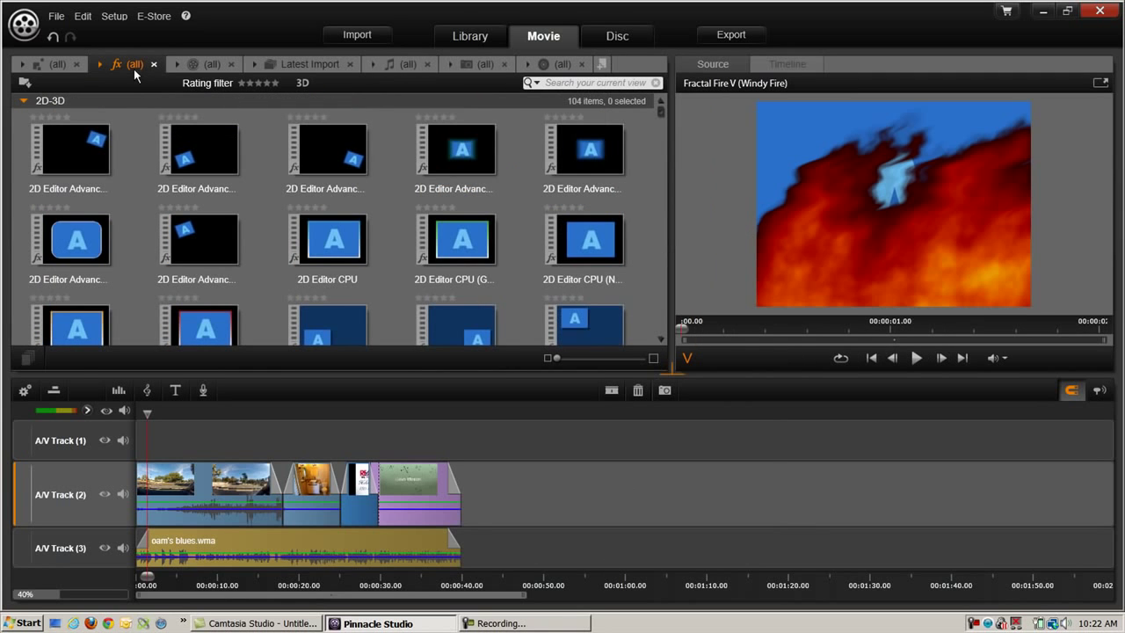
scroll(289, 158, down, 5)
scroll(341, 187, down, 15)
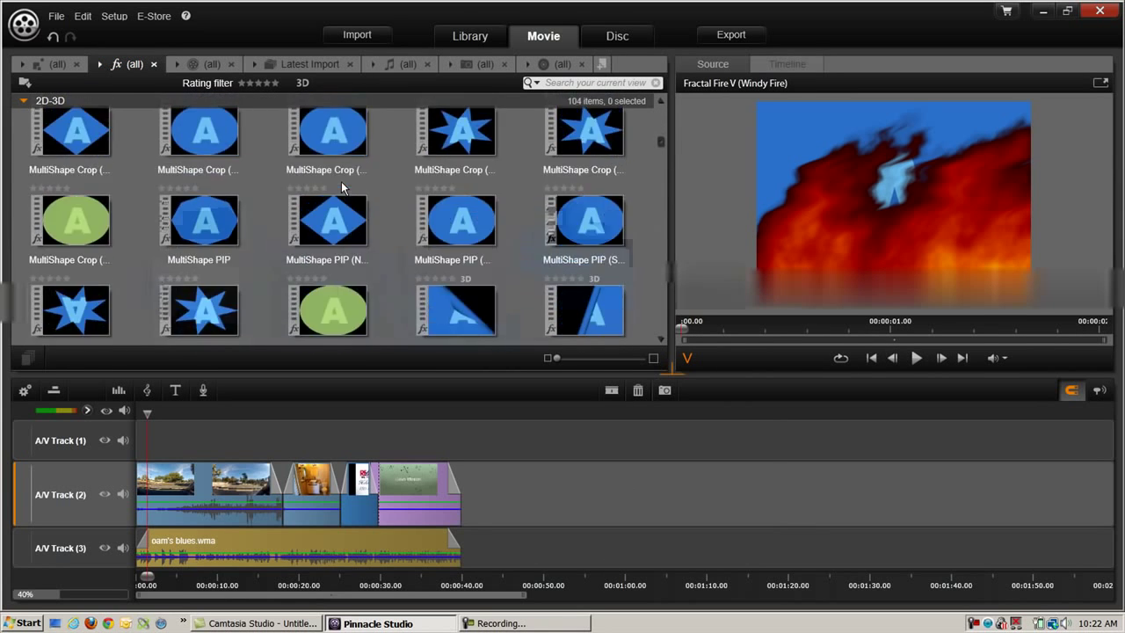
scroll(338, 188, down, 10)
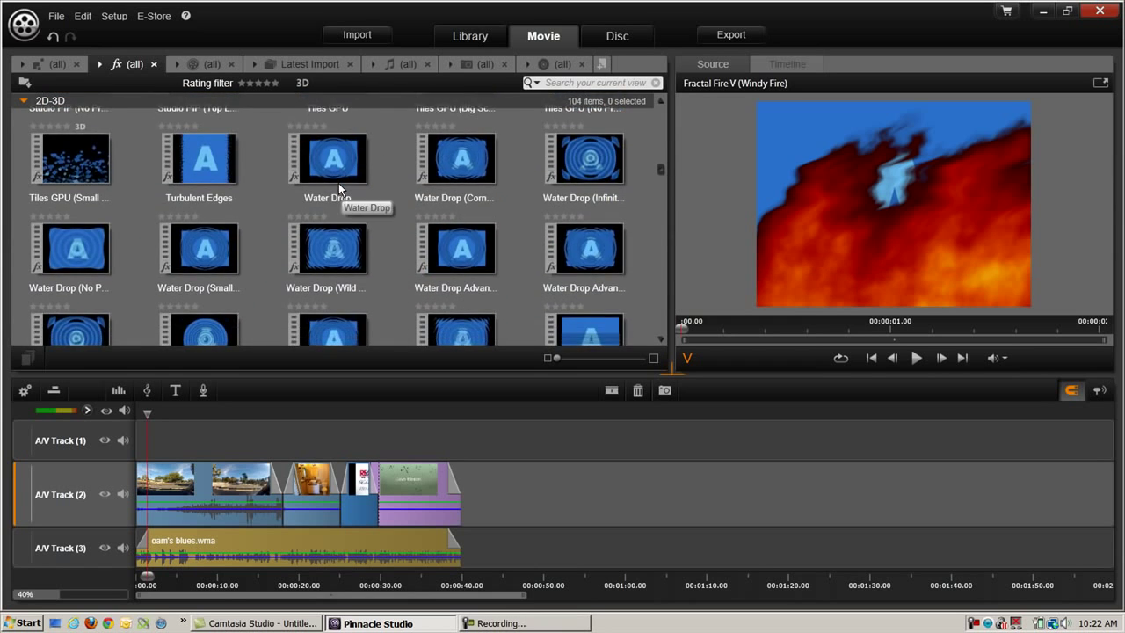
scroll(338, 190, down, 5)
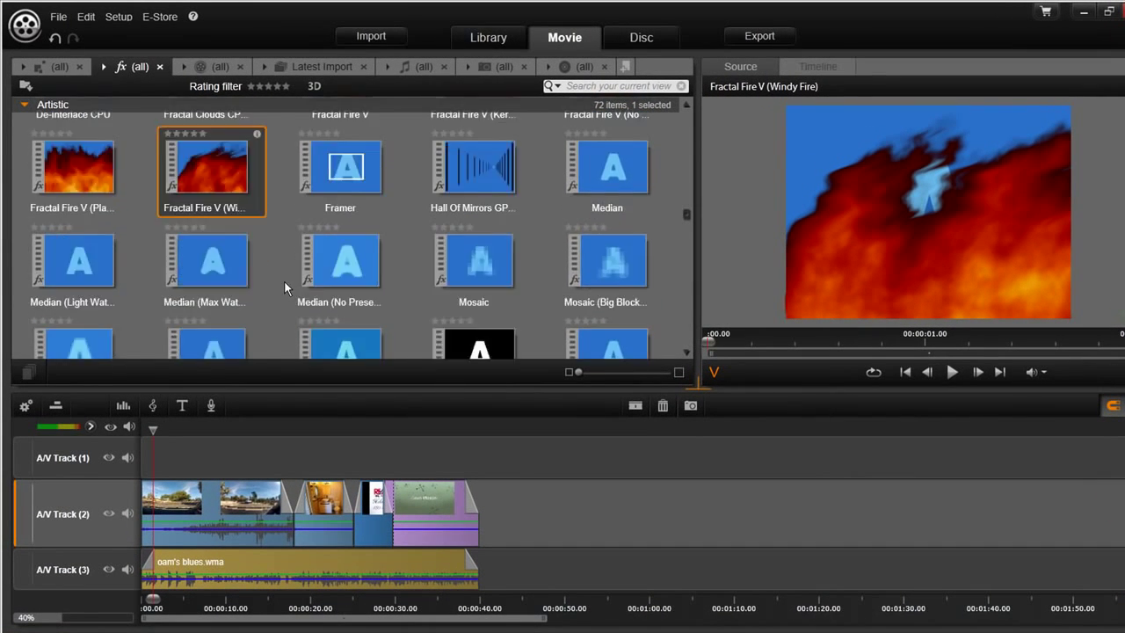
scroll(270, 262, up, 3)
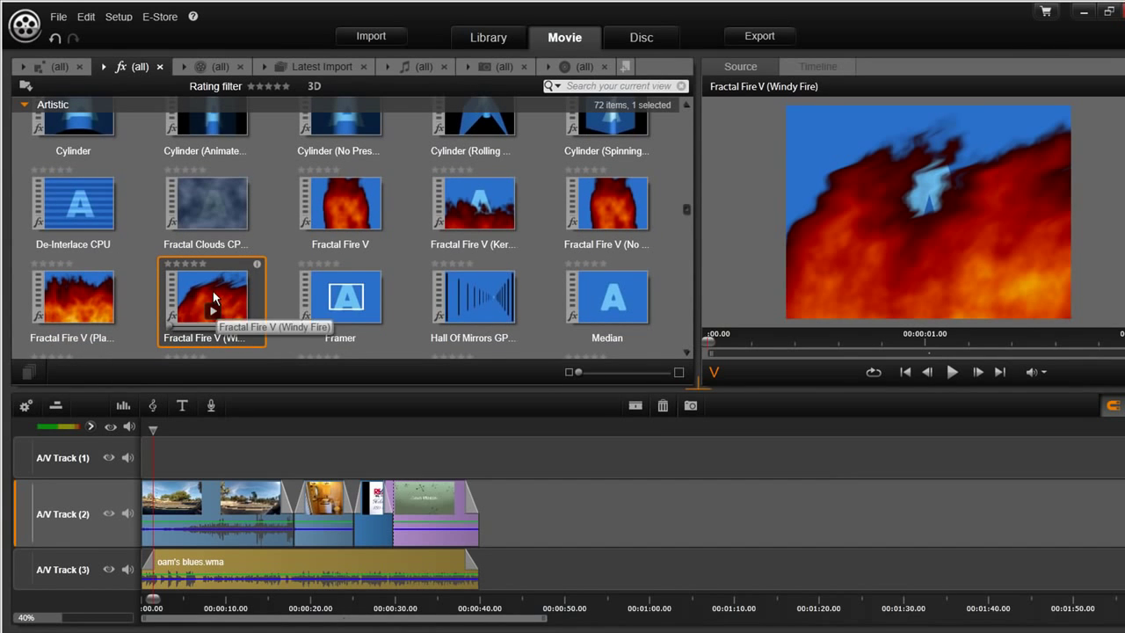
drag(213, 297, 191, 508)
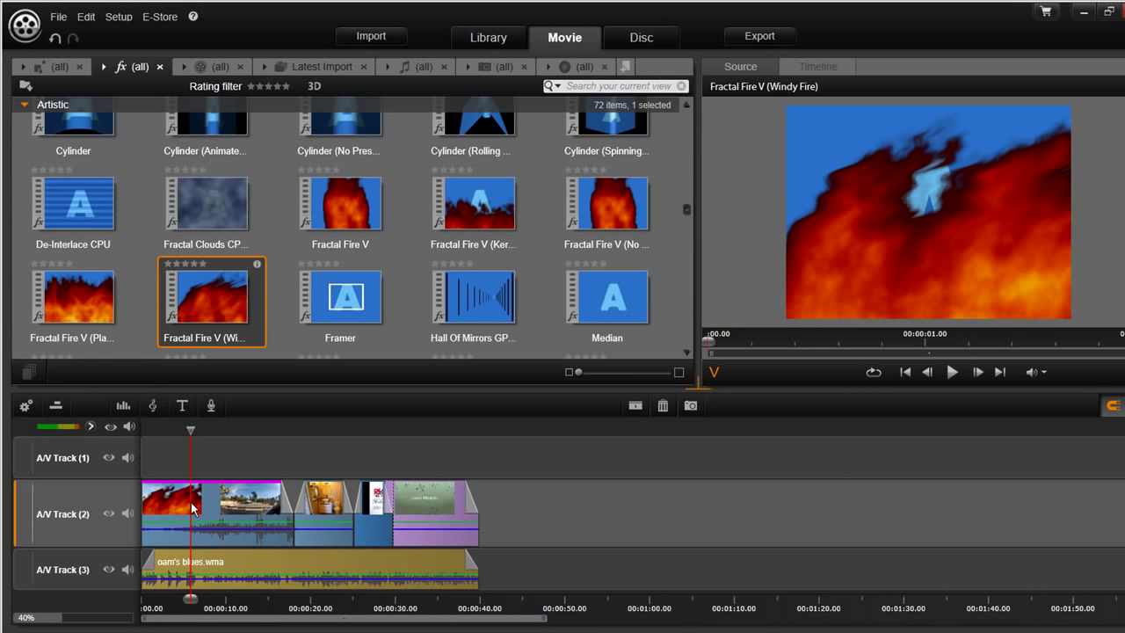
Preview the movie with the fire effect through to the bathroom clip while looking over the remaining Artistic and Camera effects.
click(191, 598)
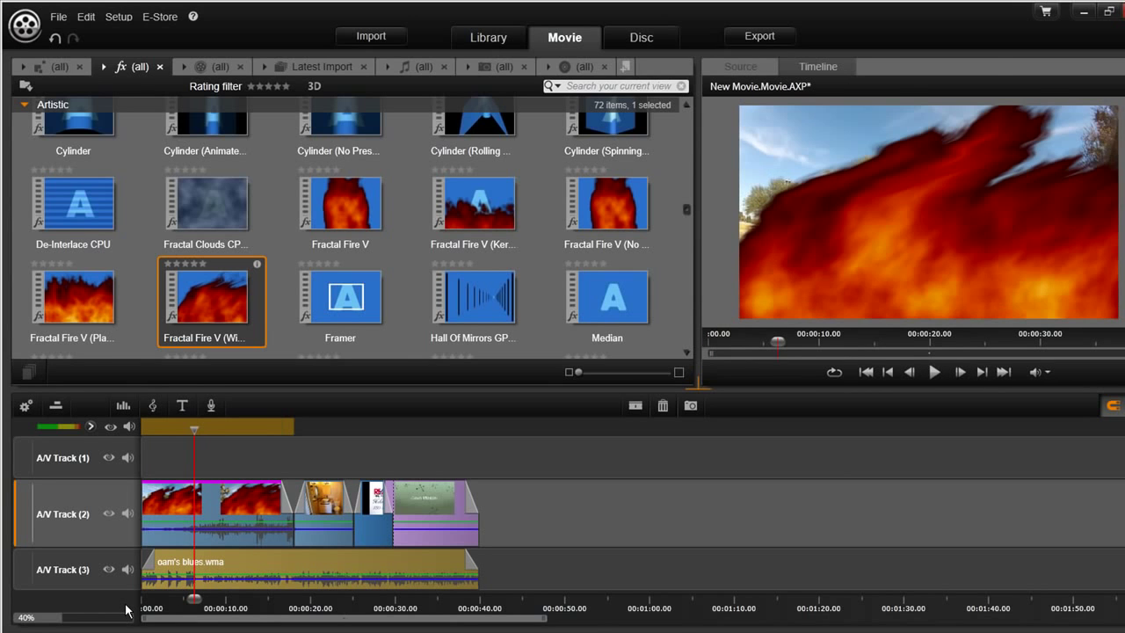
key(space)
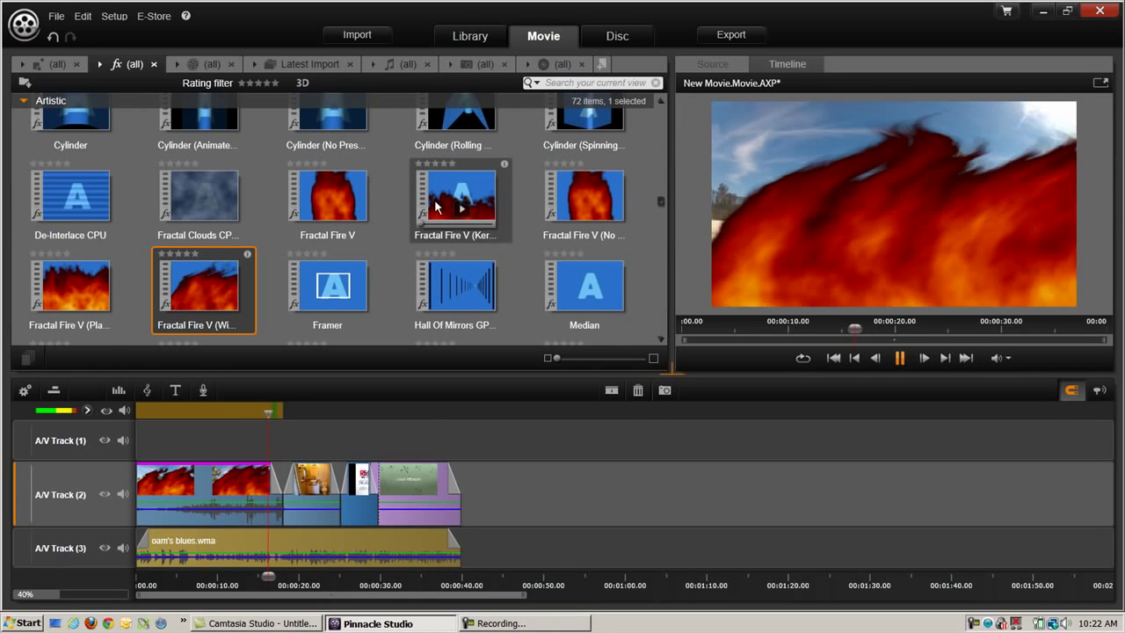
scroll(457, 215, down, 3)
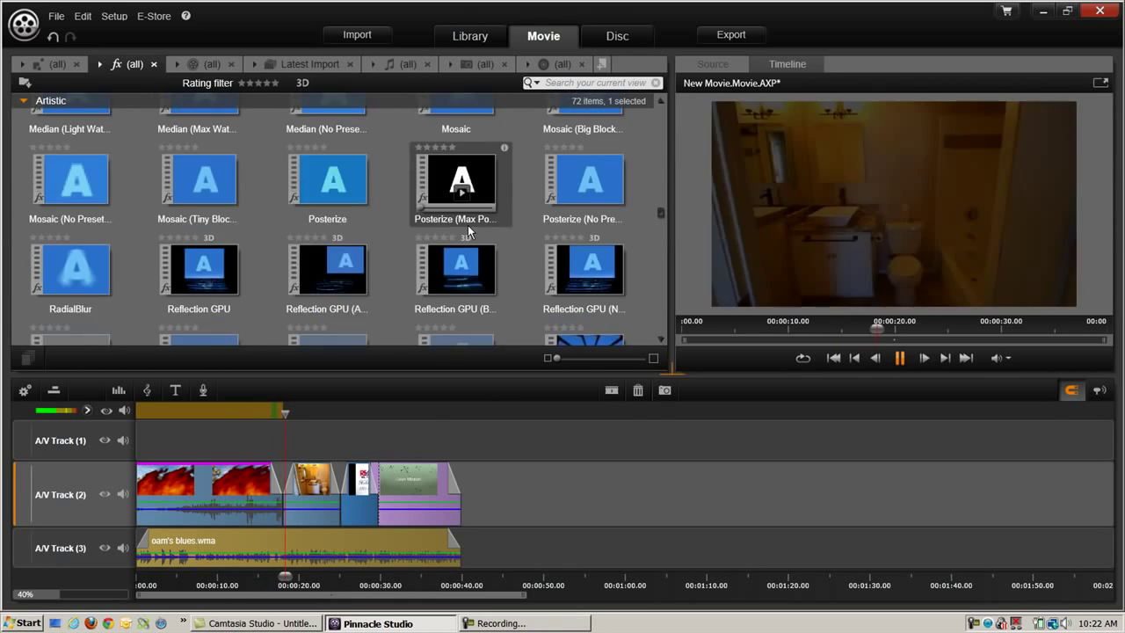
scroll(466, 225, down, 12)
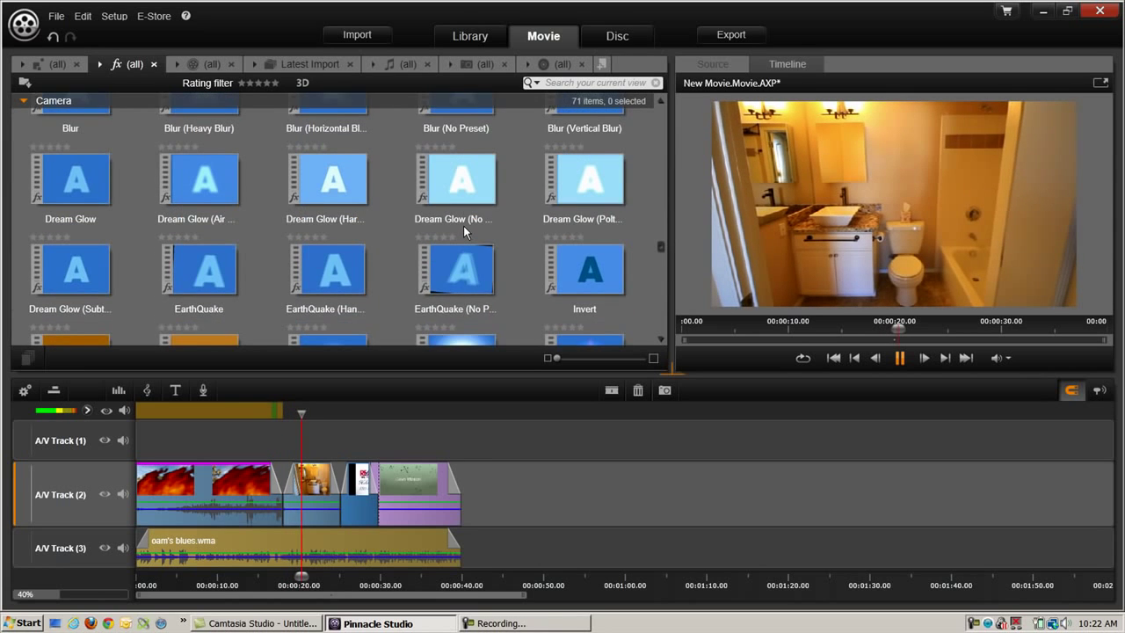
scroll(463, 225, down, 1)
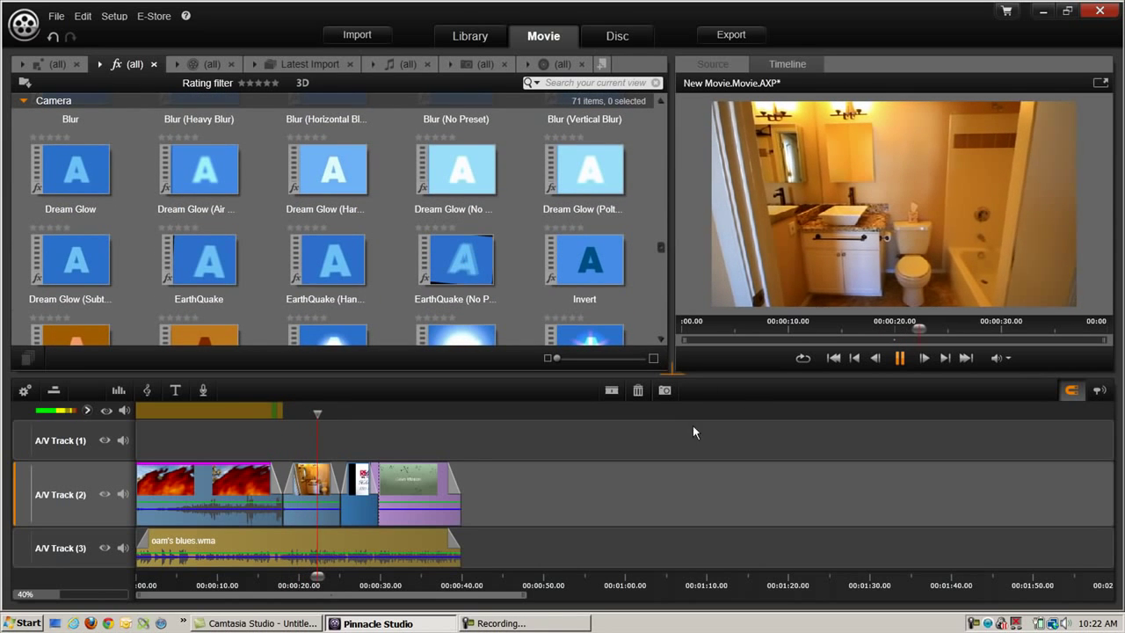
click(901, 358)
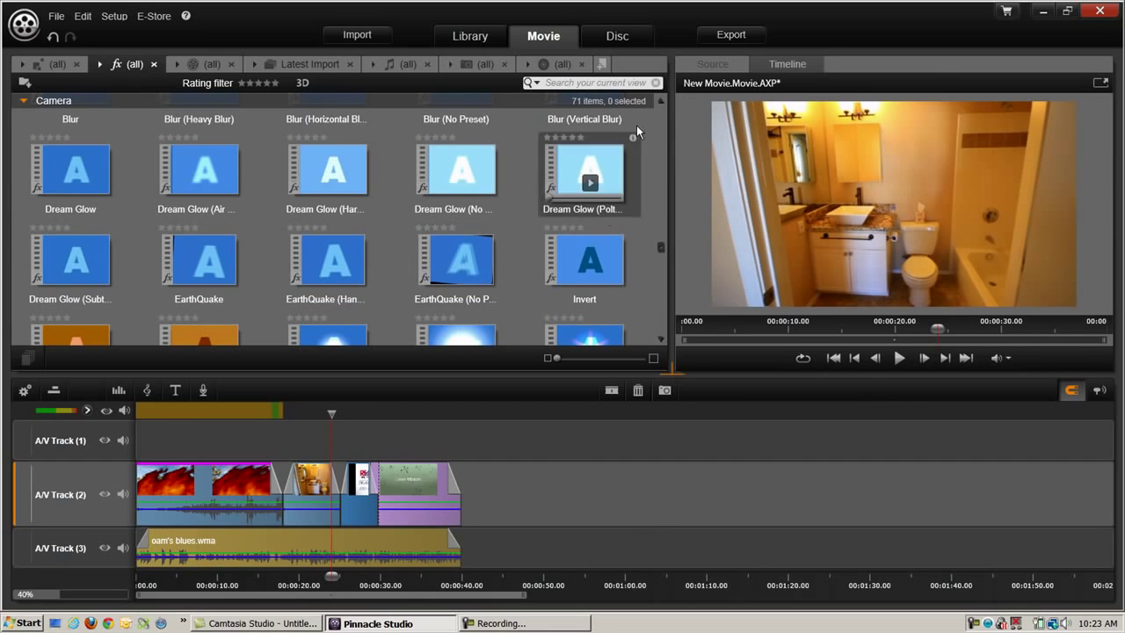
Set up the movie export as an MPEG-2 file with the HD 720p preset.
click(728, 37)
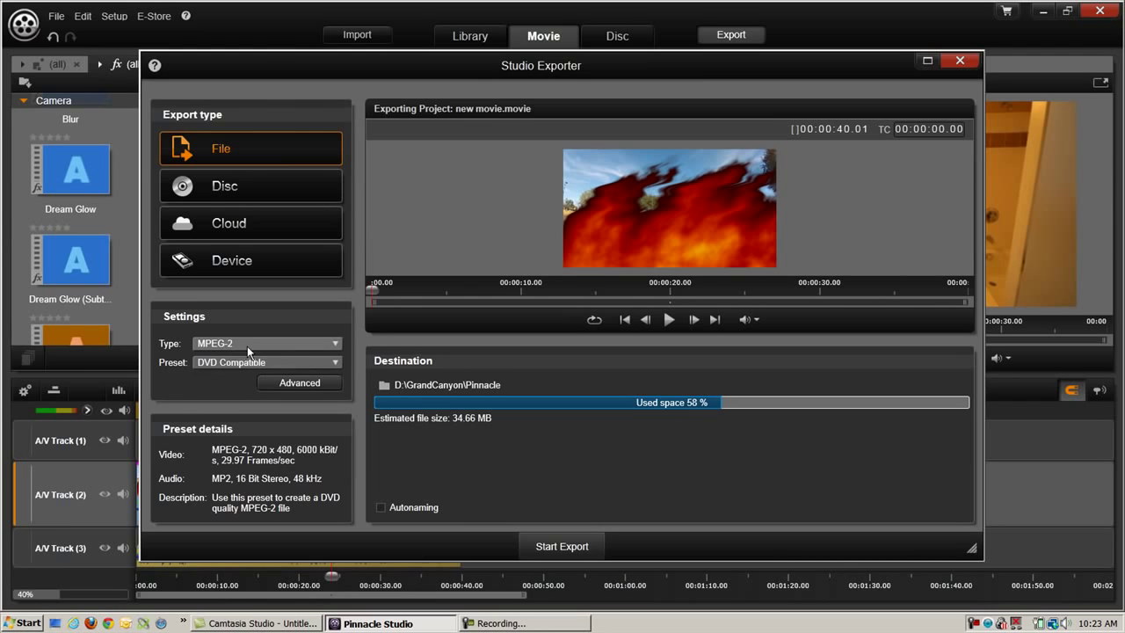
click(323, 362)
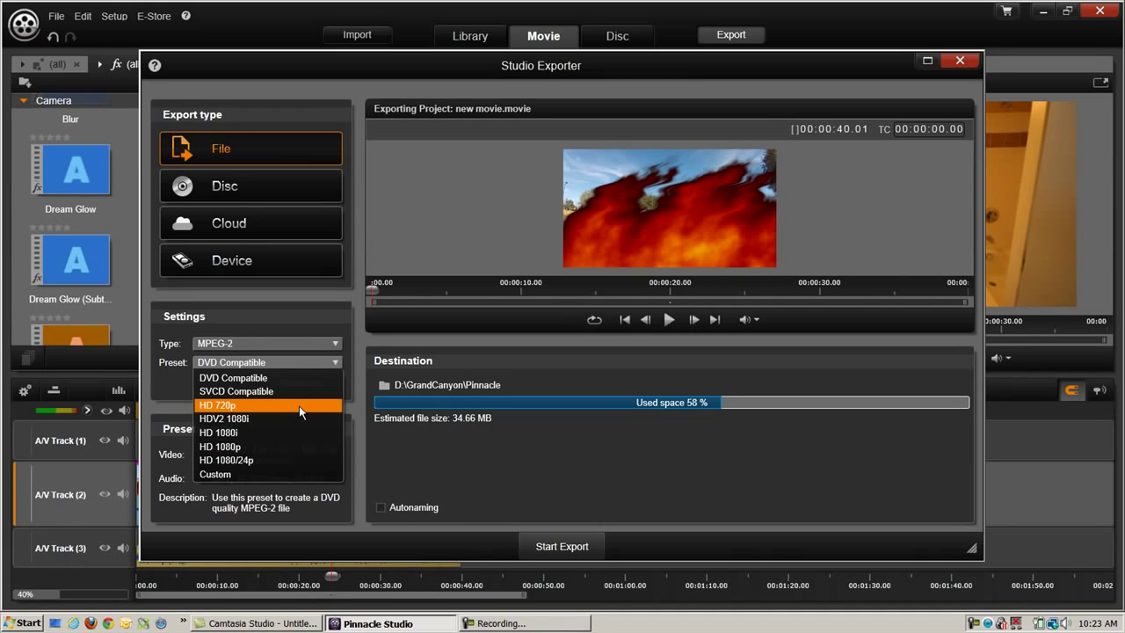
click(299, 412)
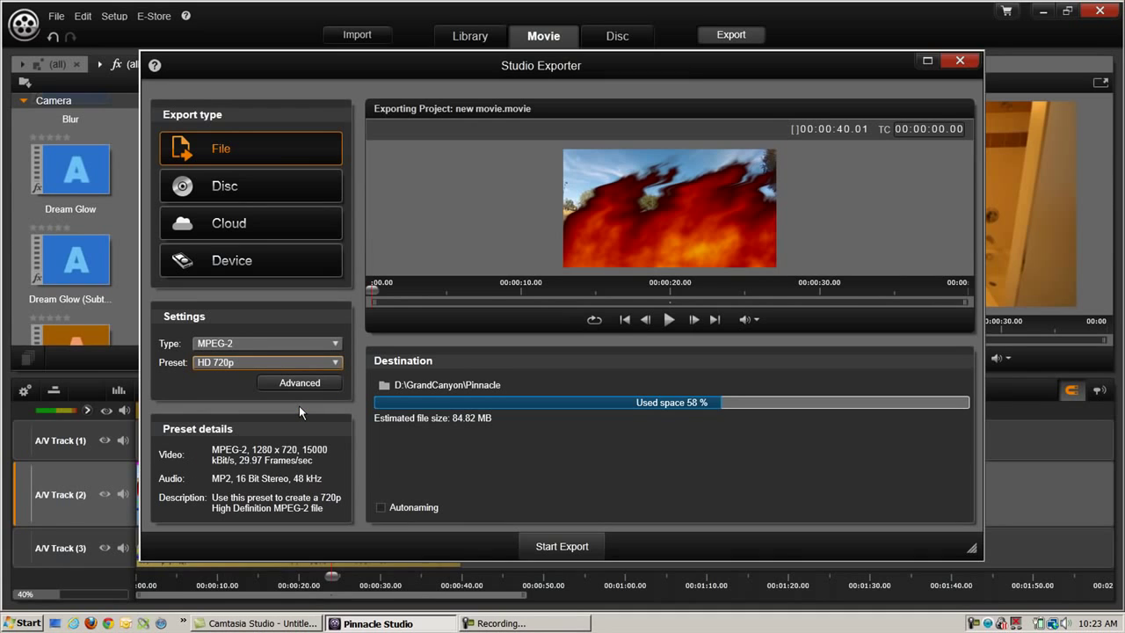
Start the export and save it as TLCdemo, type .mpg, in the Pinnacle folder.
click(561, 549)
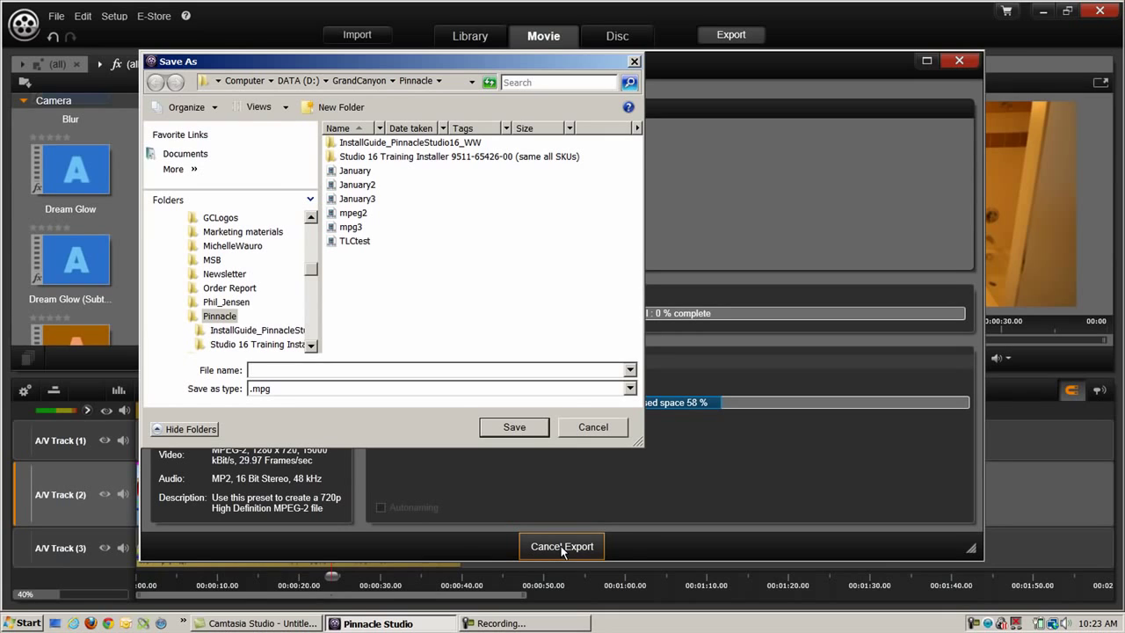
text(TL)
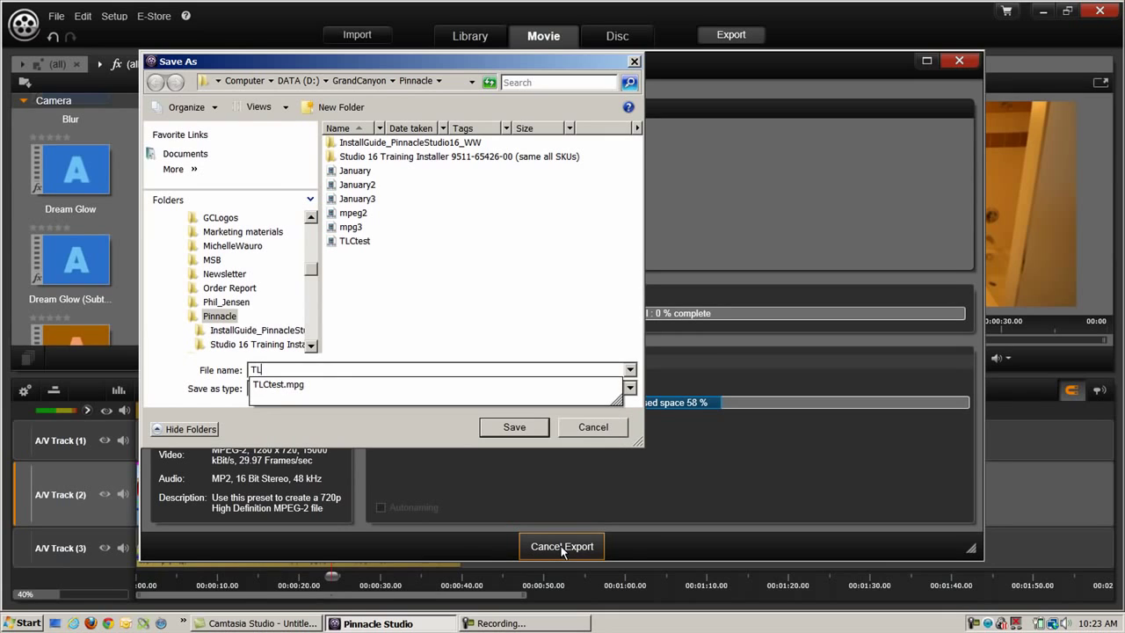
text(Cdemo)
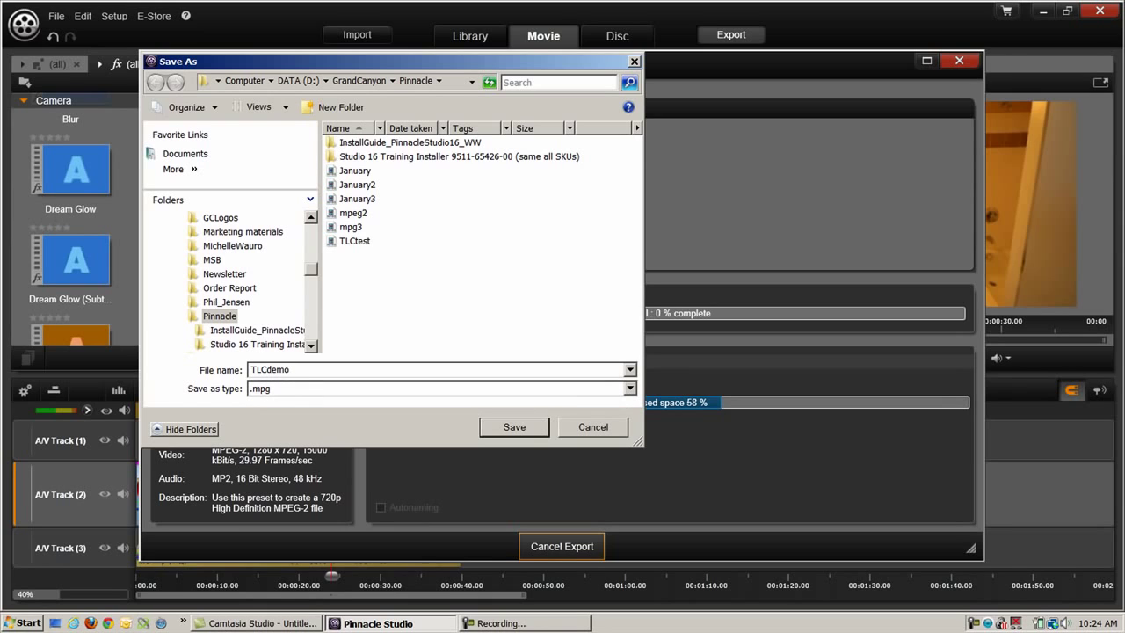
click(512, 429)
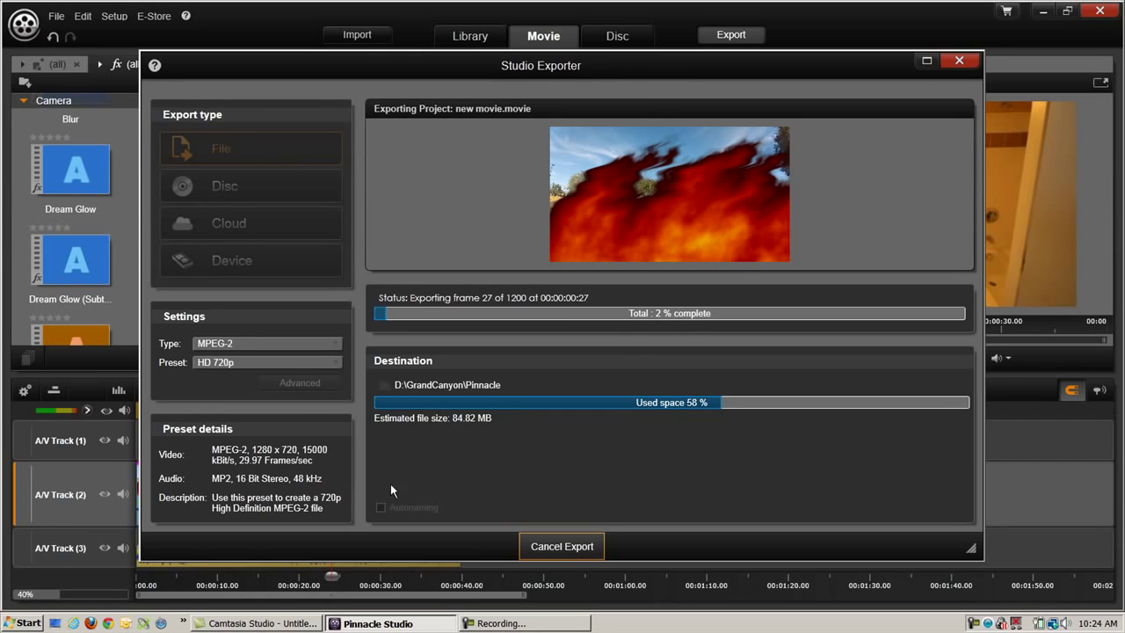
Switch to Firefox while the movie is exporting.
click(92, 625)
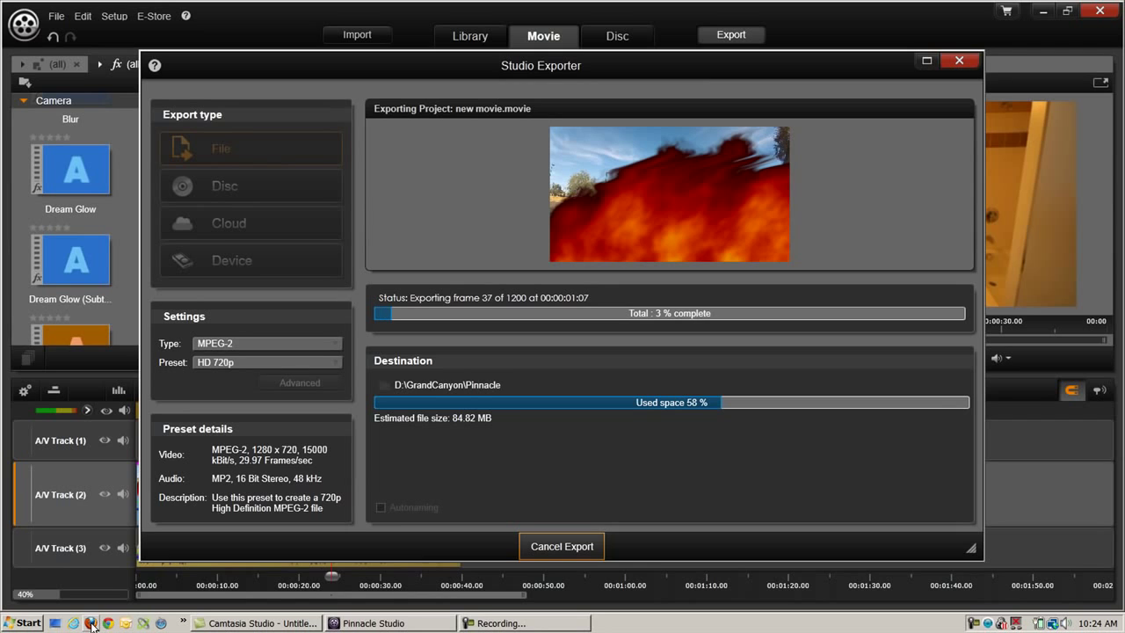